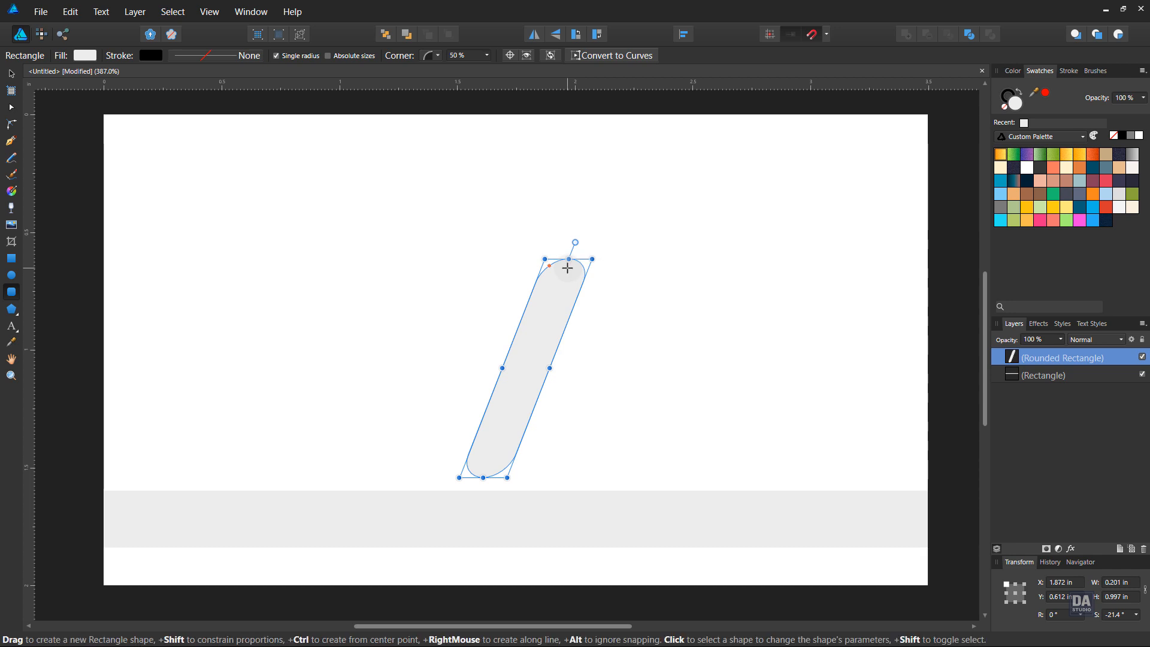
- Undo the shear on the rounded bar, rotate it to -16°, and place it with a side-by-side duplicate across the grey strip
double_click(567, 261)
mouse_move(484, 239)
mouse_down()
mouse_move(521, 251)
mouse_move(523, 237)
mouse_up()
key(ctrl+z)
key(v)
drag(521, 308, 725, 409)
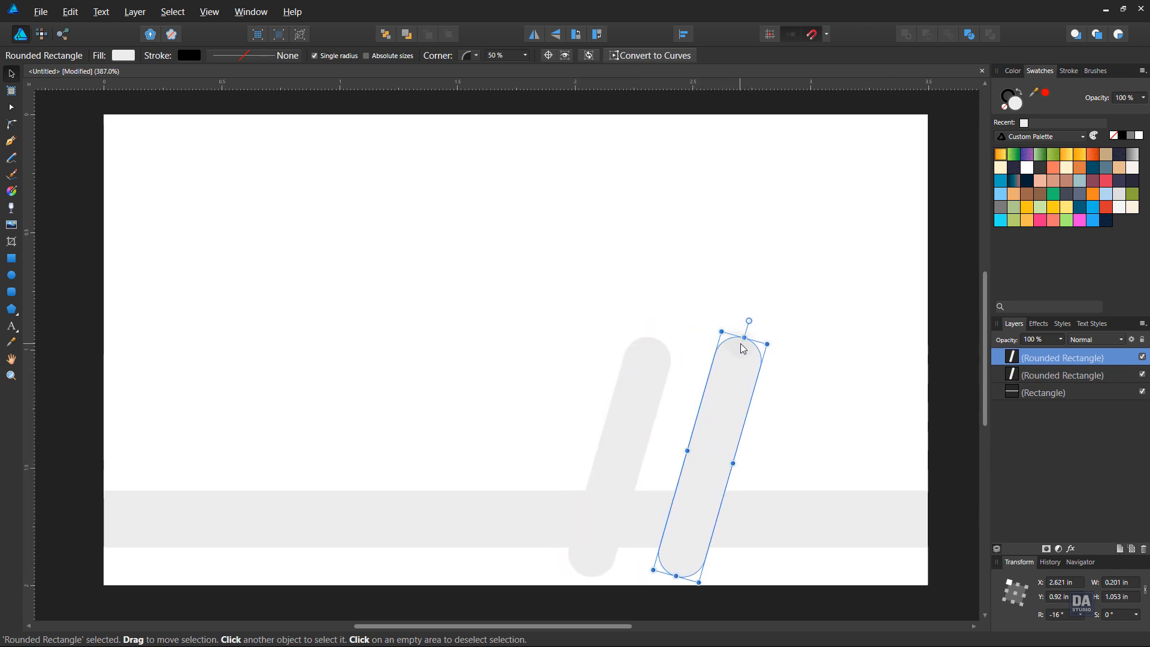
- Lengthen the second bar upward to about 1.15 in and duplicate it alongside as a taller third bar
drag(744, 337, 748, 320)
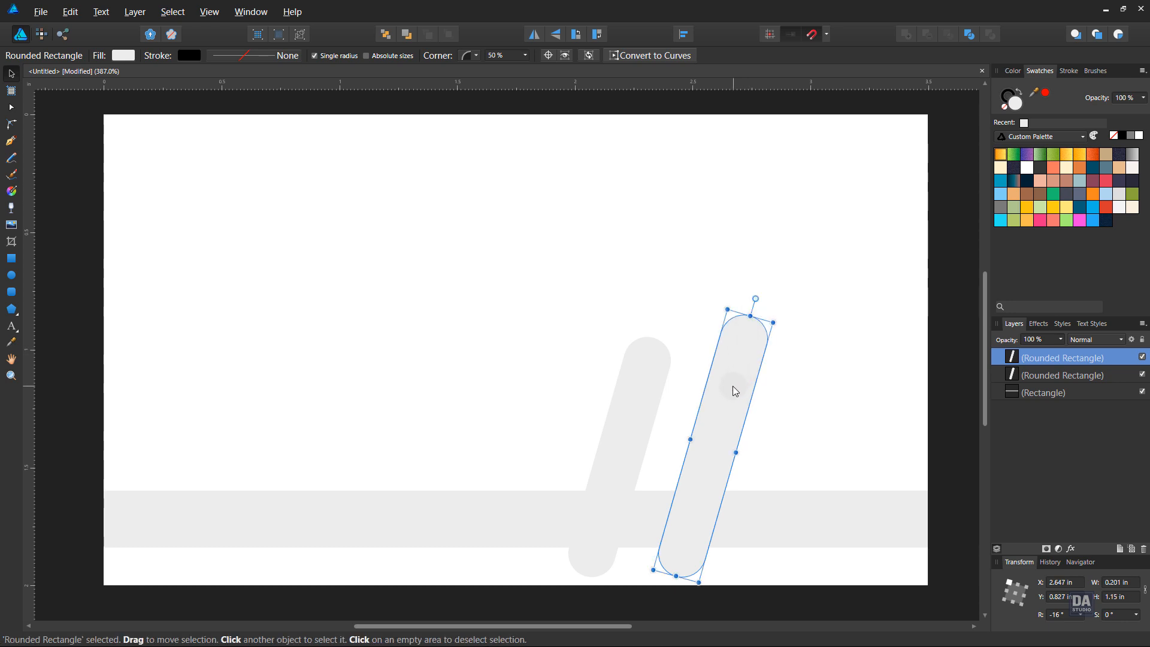
drag(735, 390, 825, 384)
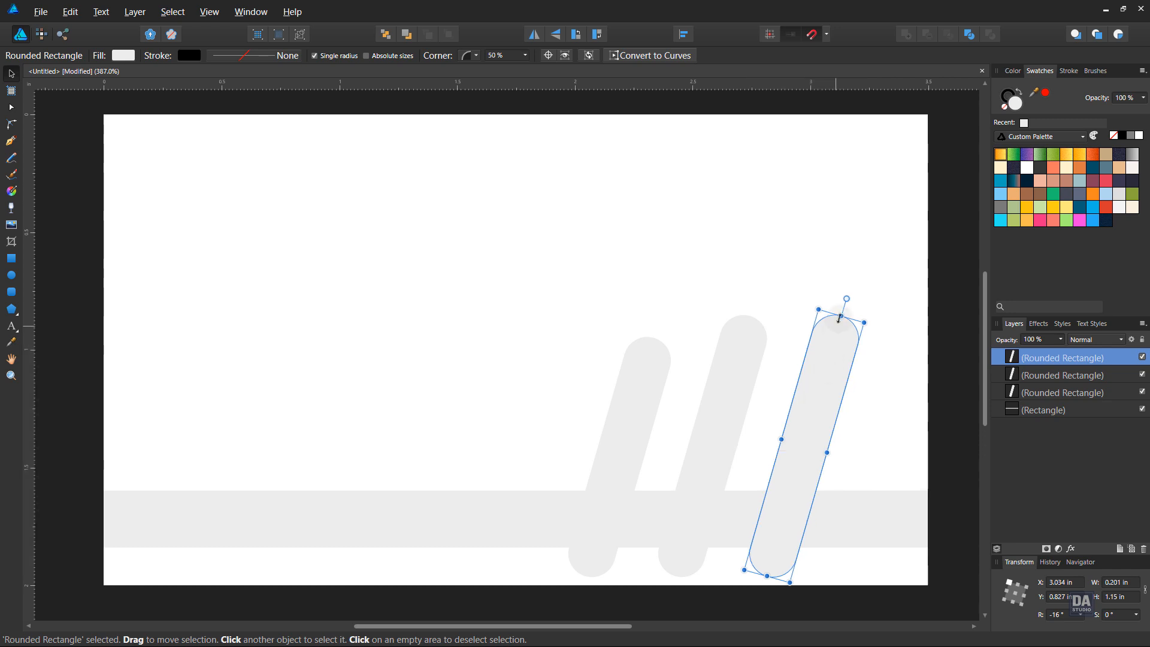
click(818, 254)
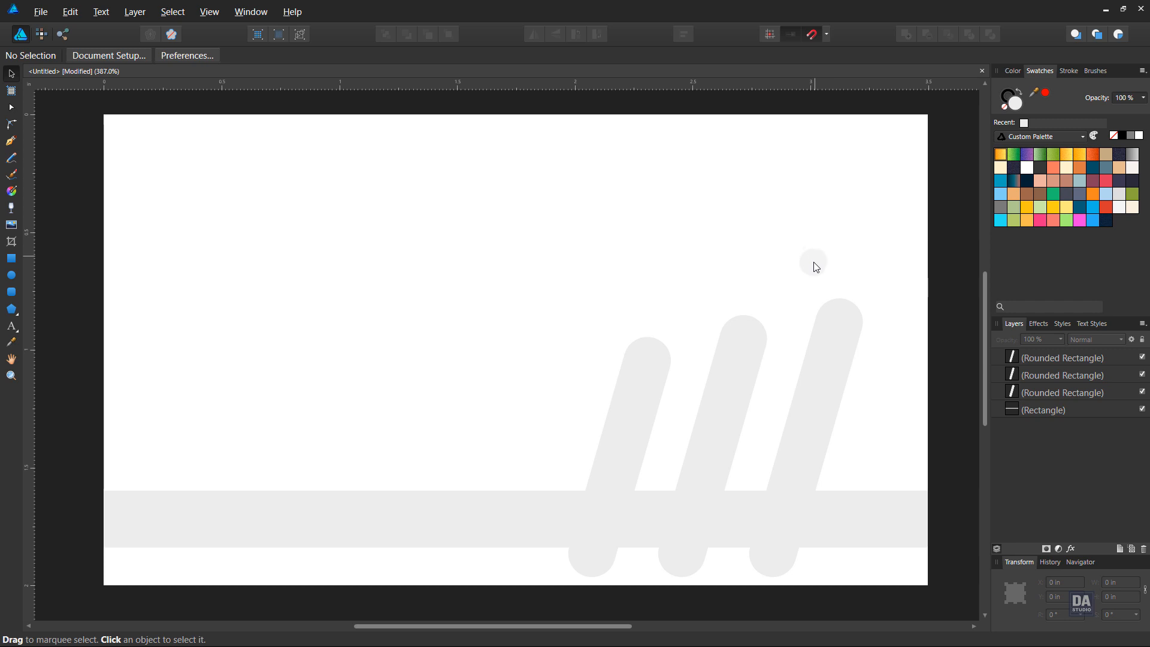
- Stretch all three slanted bars together upward to an overall height of about 1.255 in
click(652, 391)
shift+click(723, 387)
shift+click(824, 359)
drag(721, 297, 725, 280)
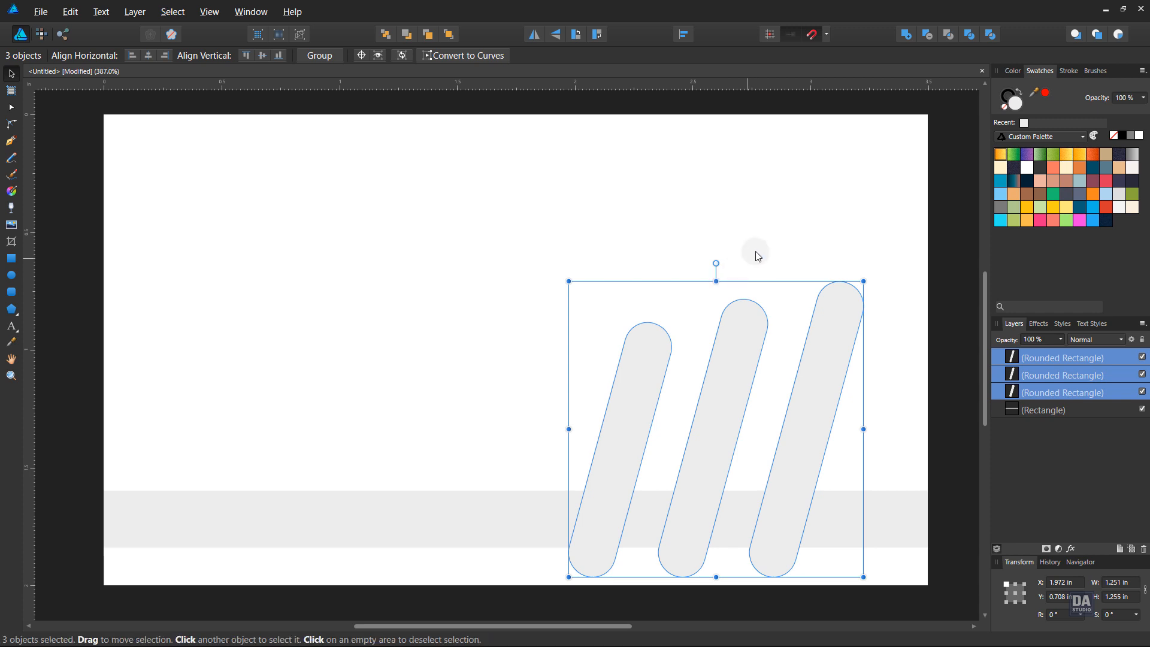
click(757, 250)
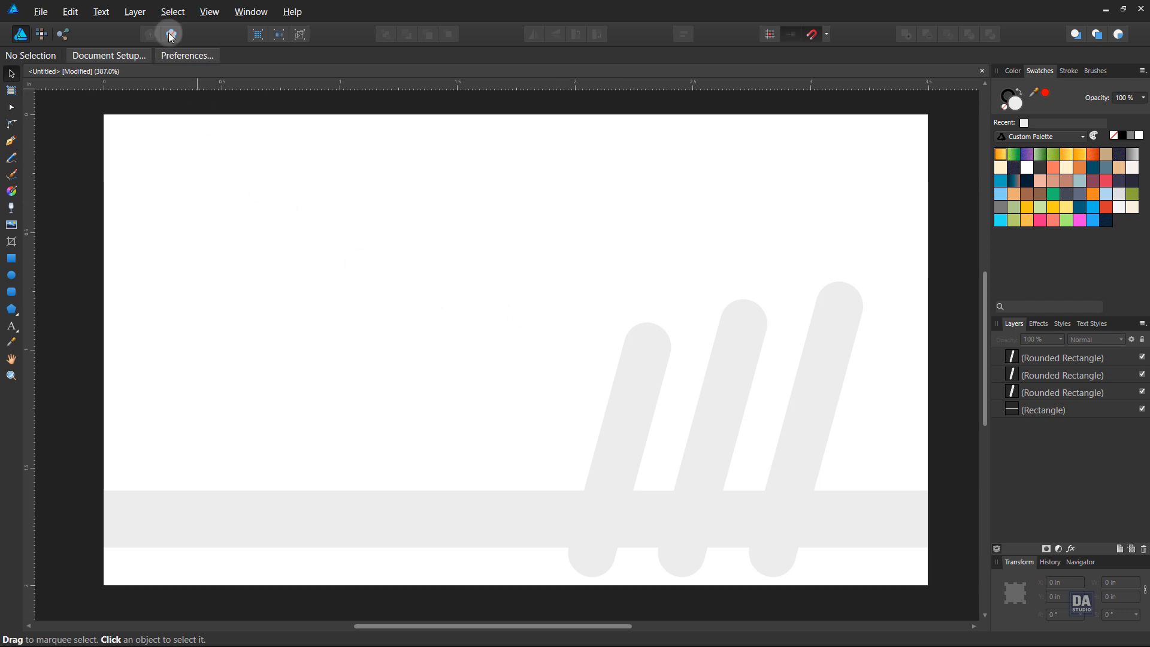
- Show the Assets studio with the Card Assets collection
click(209, 12)
mouse_move(200, 191)
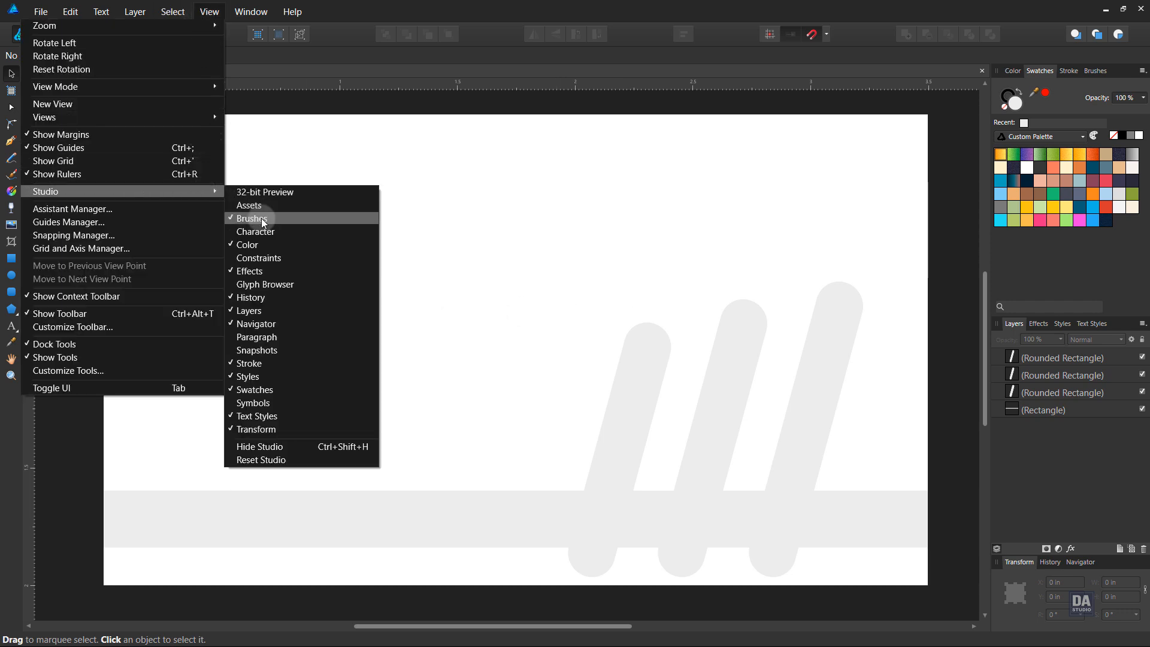
click(263, 207)
- Place the red triangle Design Art Studio logo asset in the upper-left area of the card
scroll(449, 298, down, 1)
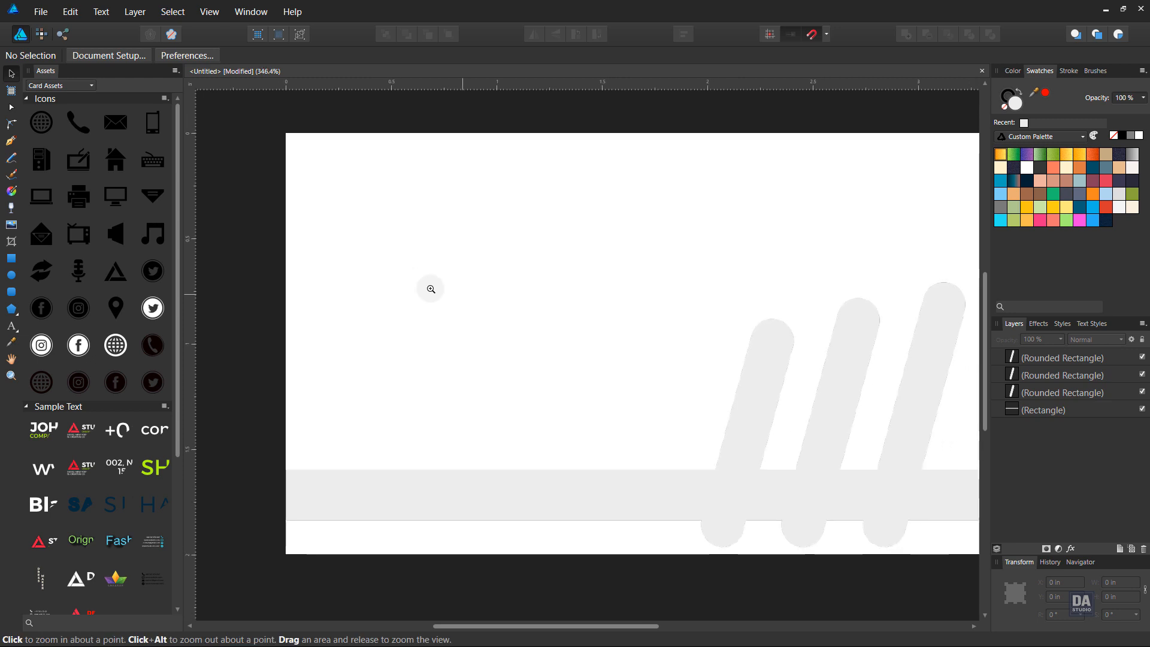
drag(505, 318, 470, 313)
scroll(462, 310, down, 1)
scroll(113, 527, down, 4)
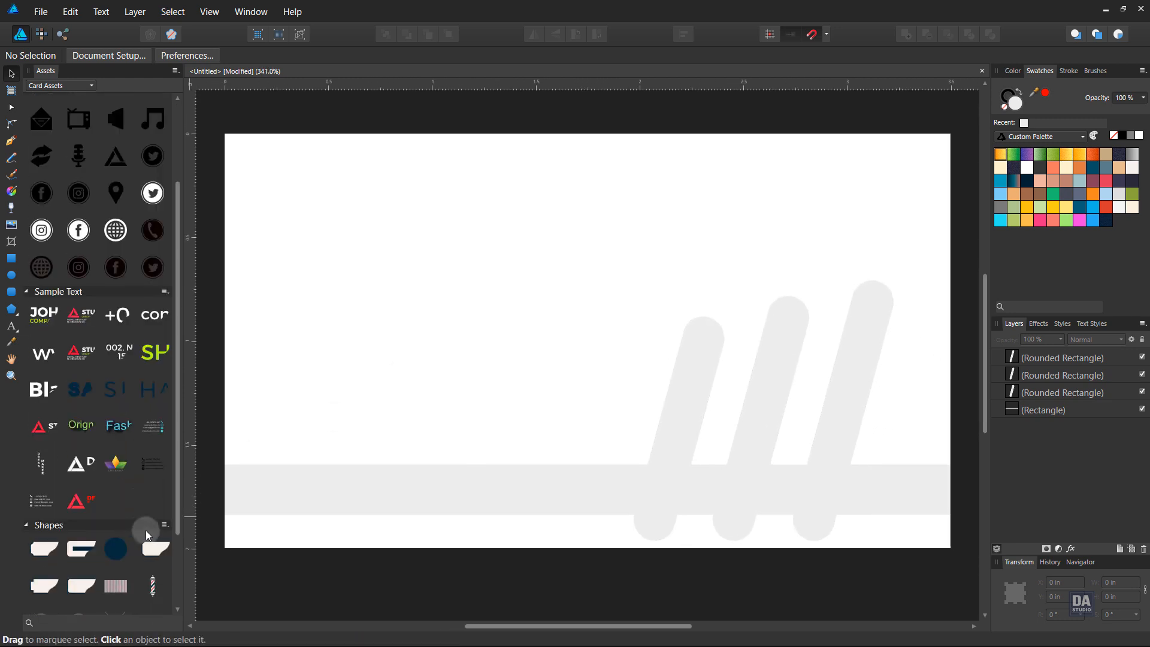
drag(81, 501, 466, 269)
click(430, 353)
click(472, 348)
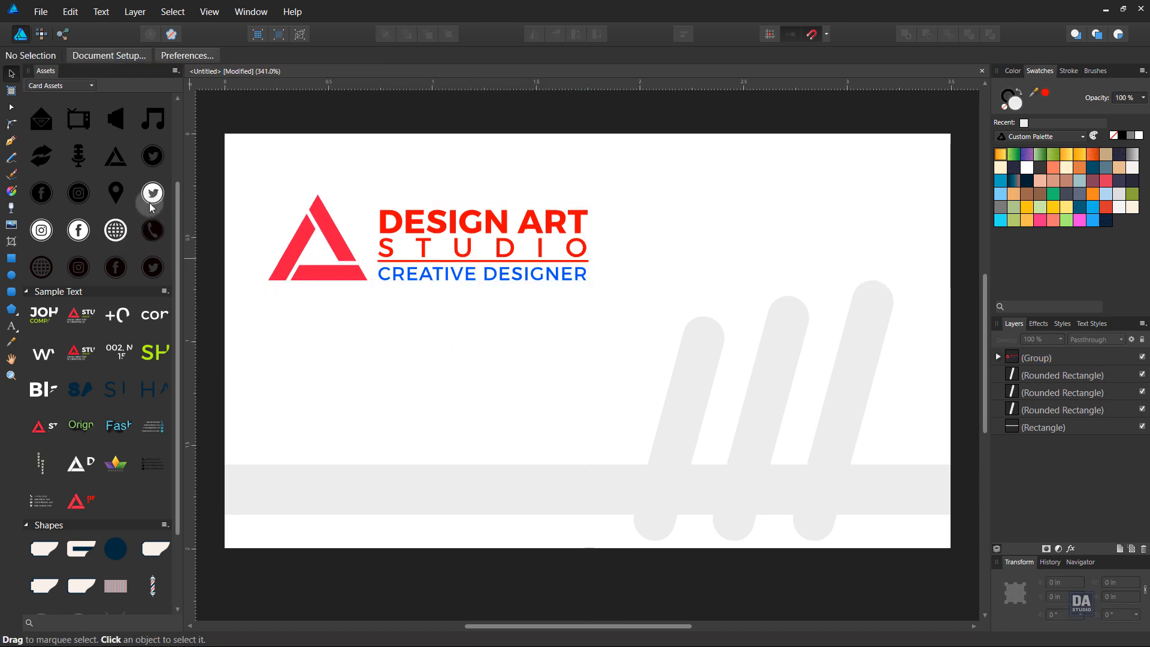
- Place the white Twitter icon asset on the lower end of the first slanted bar and fill it bright blue
drag(163, 205, 657, 521)
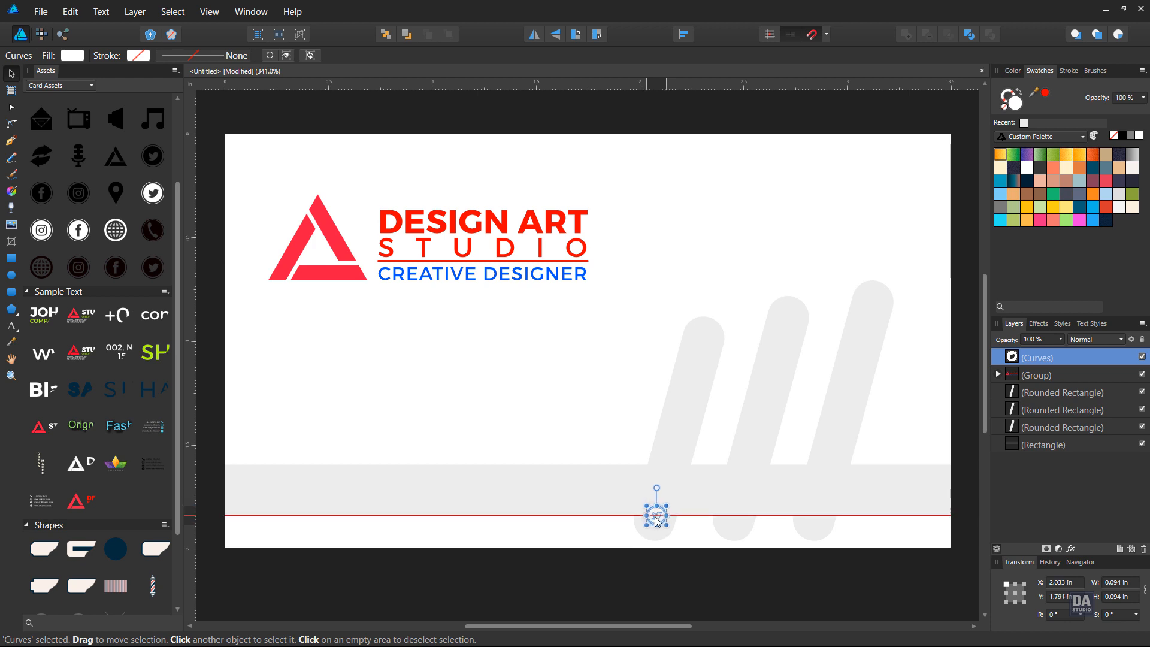
drag(657, 521, 657, 521)
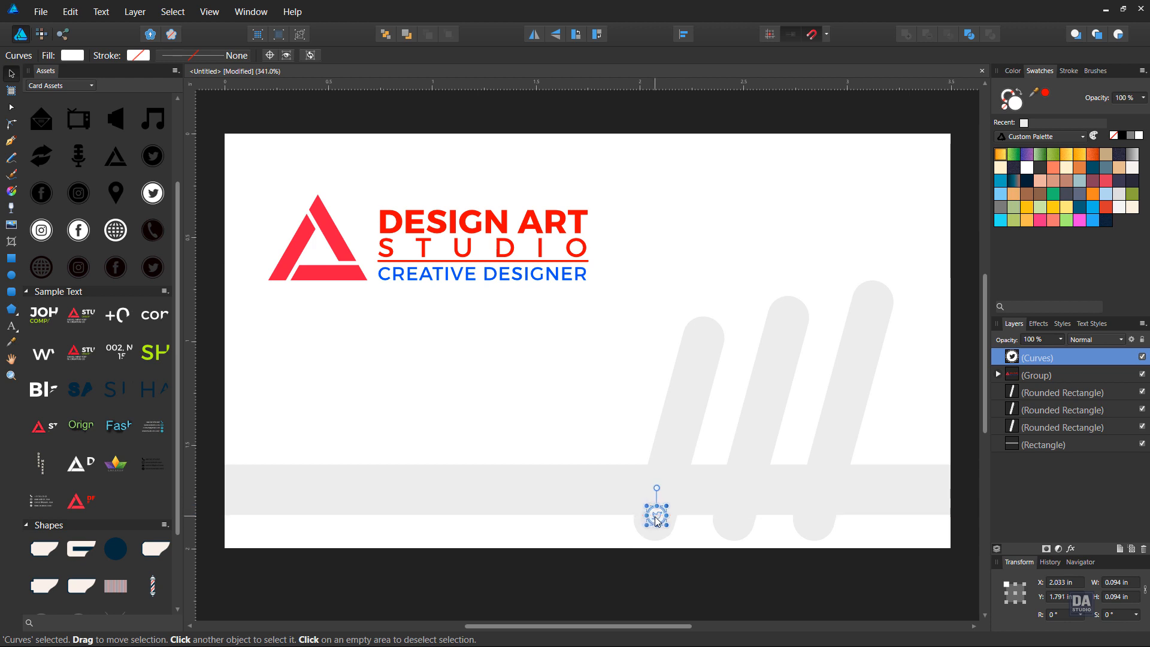
click(1094, 209)
click(556, 403)
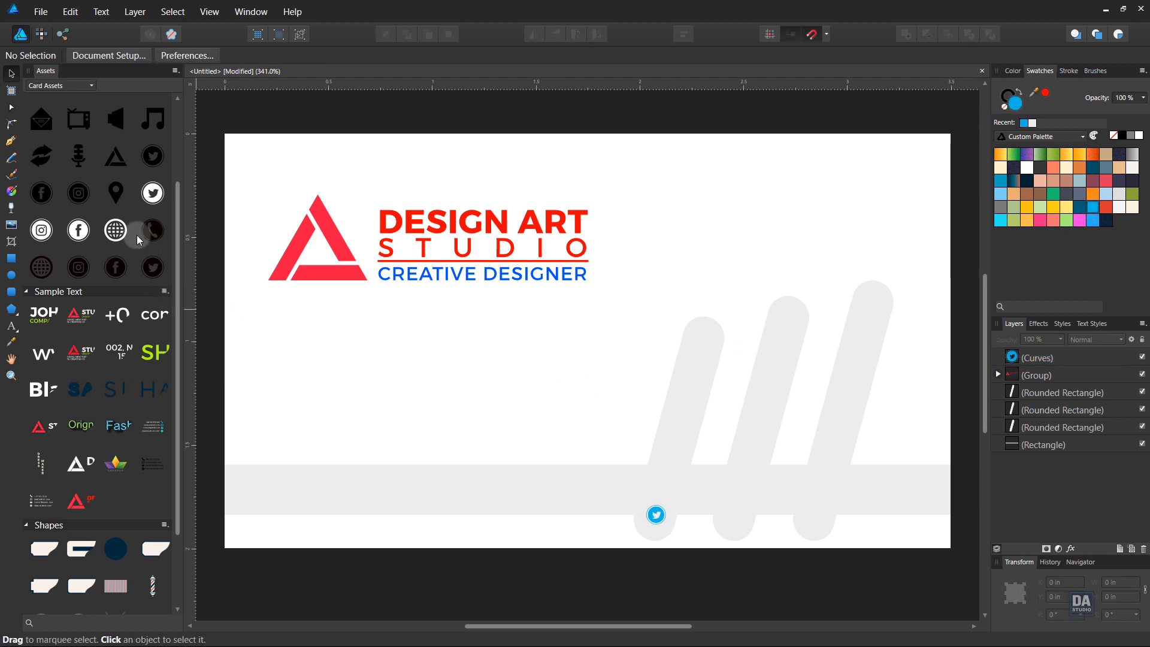
- Place the Facebook icon asset on the second bar's lower end, level with the Twitter icon, and fill it the same bright blue
drag(78, 230, 738, 522)
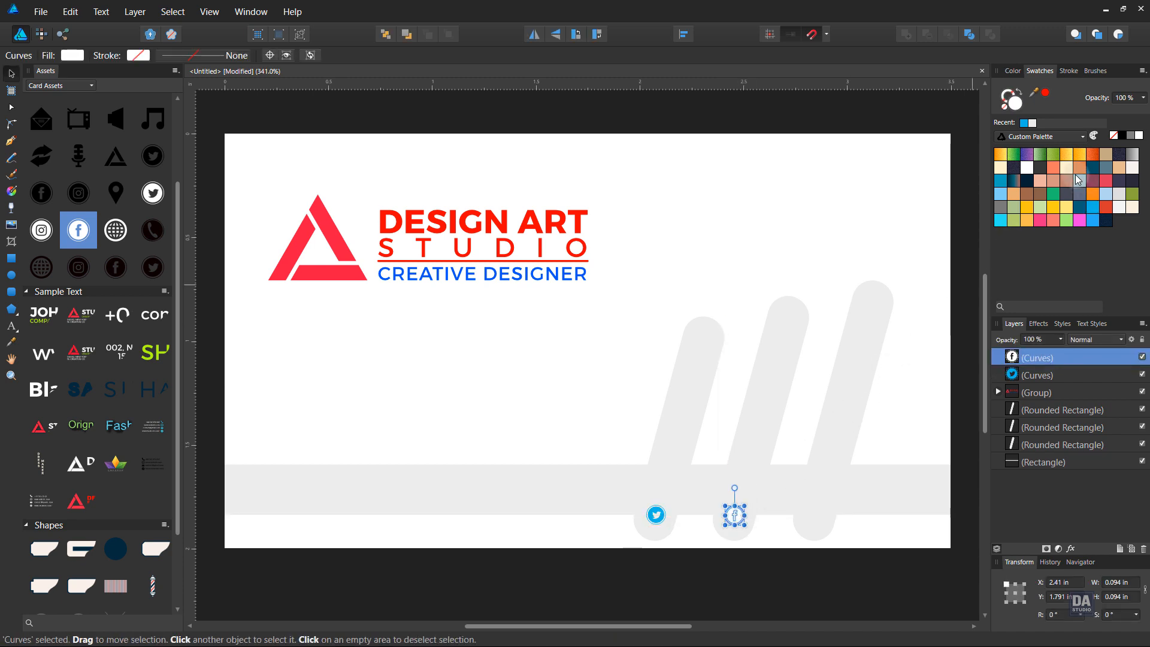
click(1093, 208)
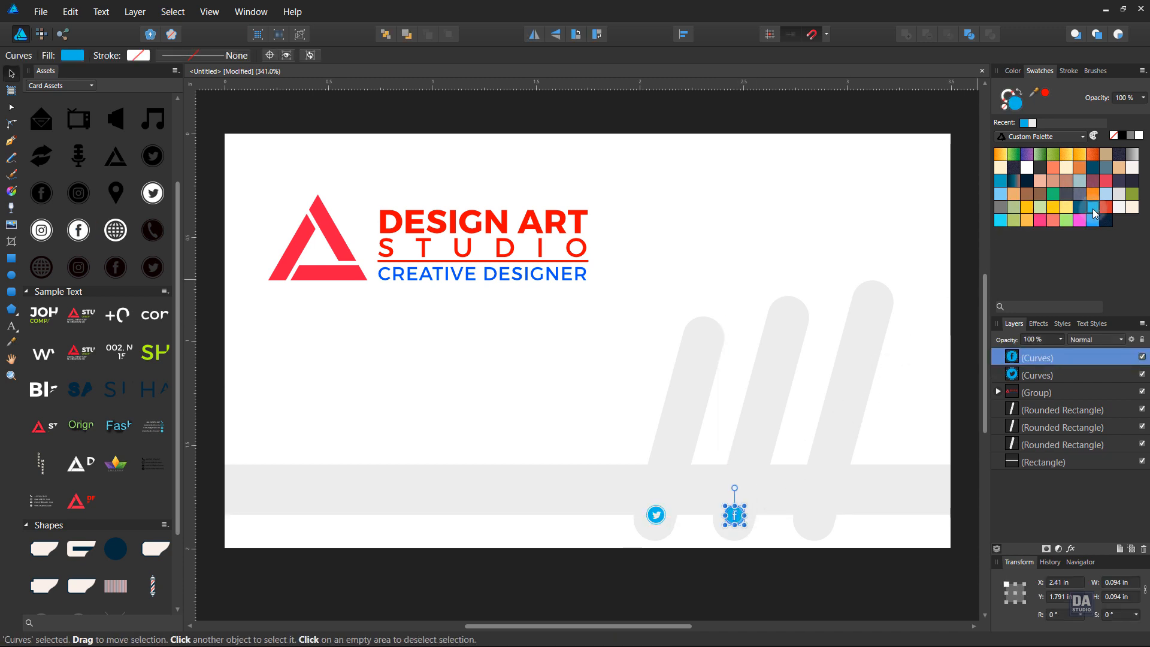
click(573, 373)
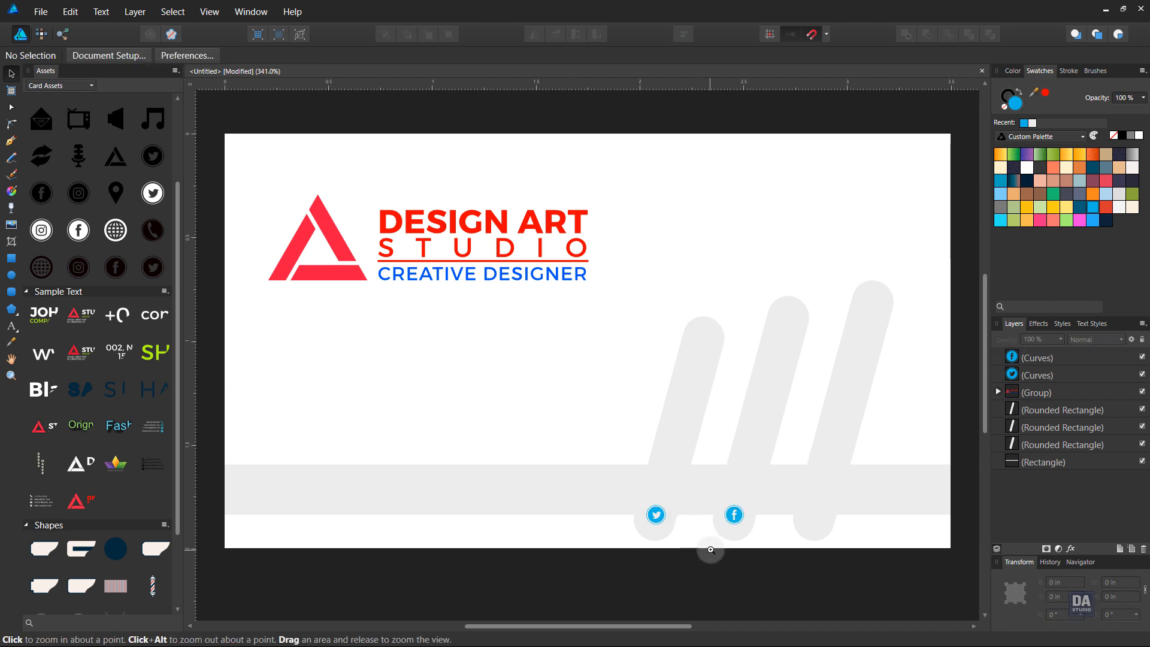
drag(717, 551, 934, 553)
drag(812, 552, 689, 461)
drag(642, 363, 642, 367)
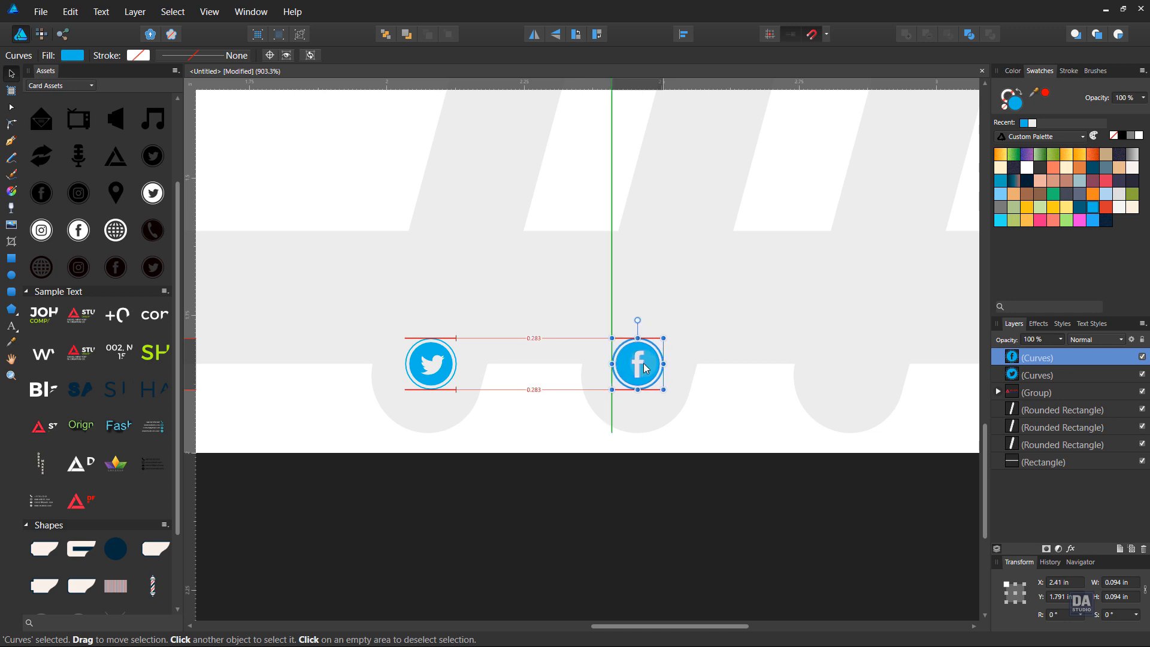
click(736, 431)
- Place the white globe icon asset over the Facebook icon and enlarge it to the same size, 0.094 in
drag(698, 402, 598, 375)
drag(716, 398, 563, 390)
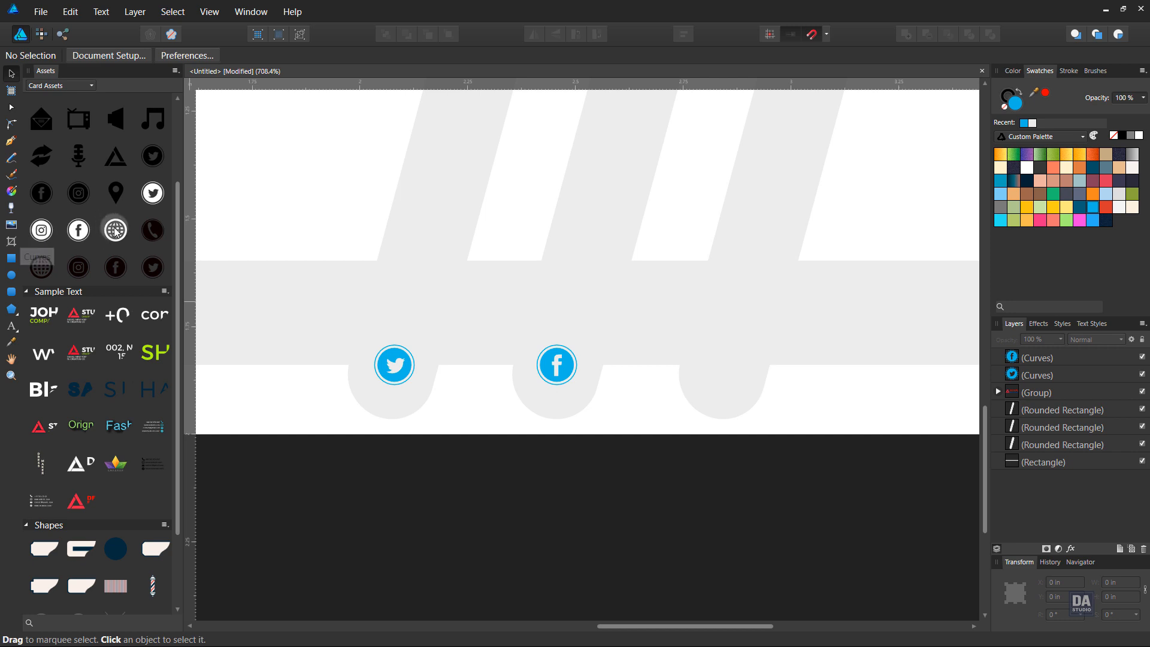
drag(116, 230, 567, 372)
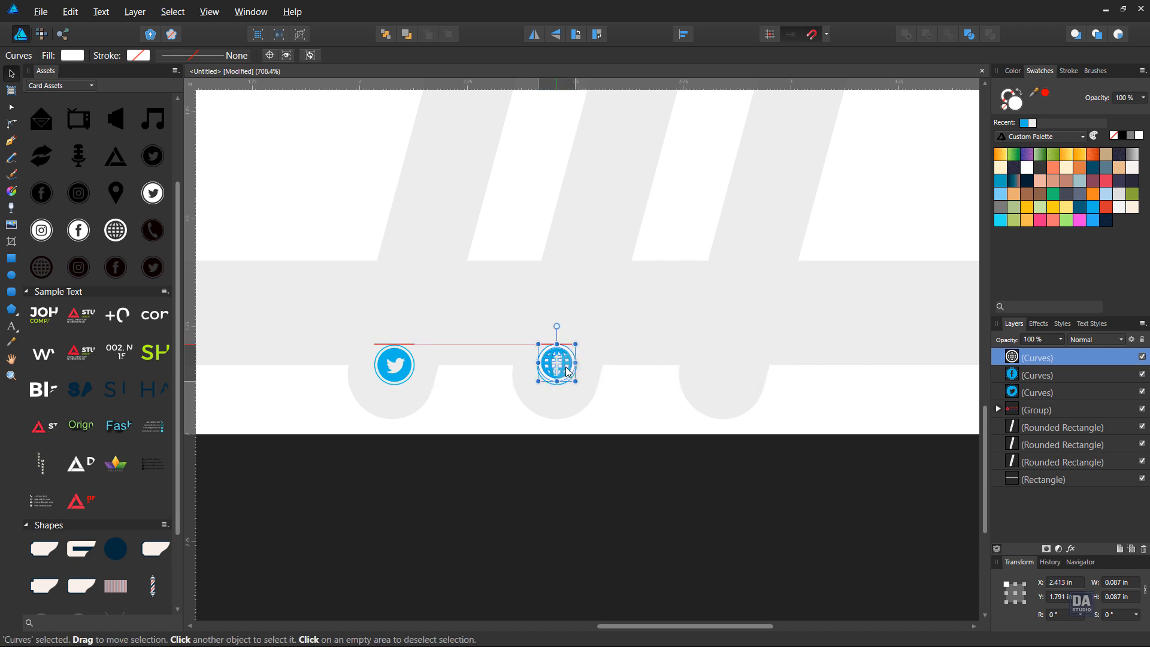
scroll(581, 383, up, 5)
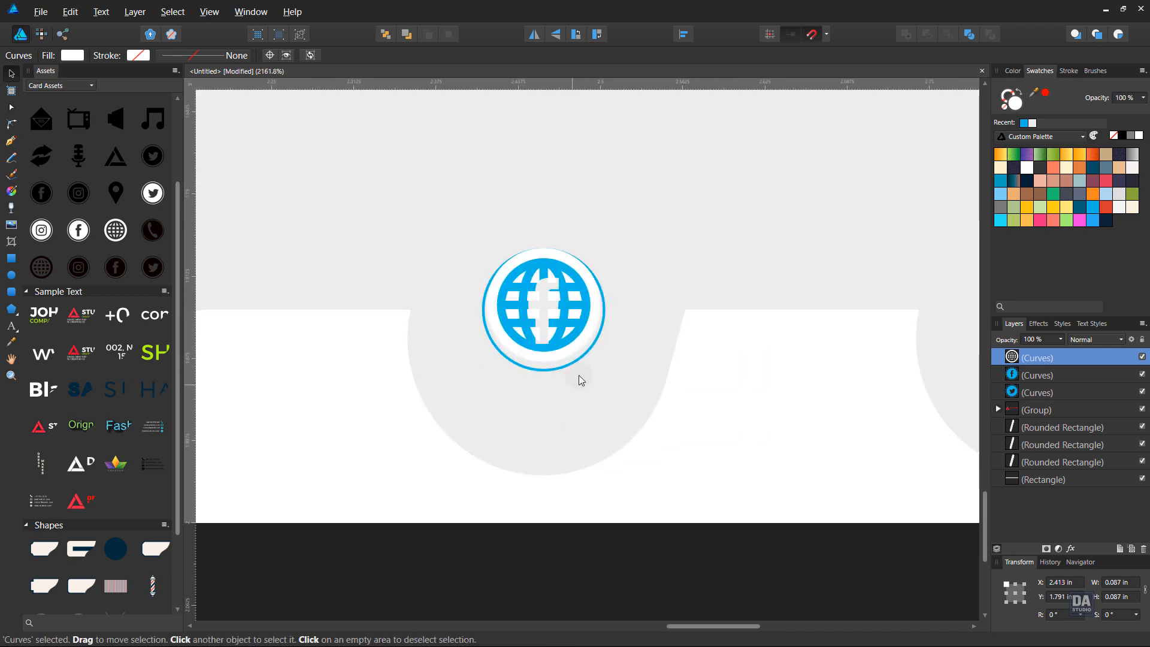
drag(597, 362, 603, 371)
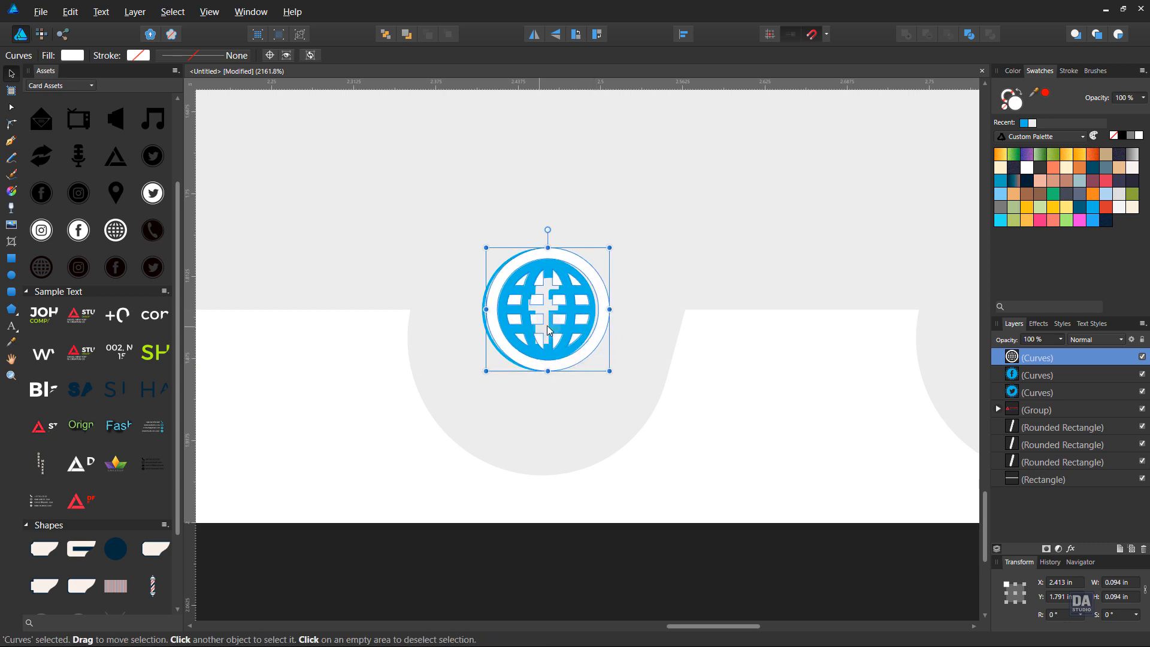
- Move the globe icon onto the lower end of the third bar, level with the Facebook icon, and fill it bright blue
scroll(544, 330, down, 7)
drag(544, 334, 648, 362)
scroll(652, 360, up, 5)
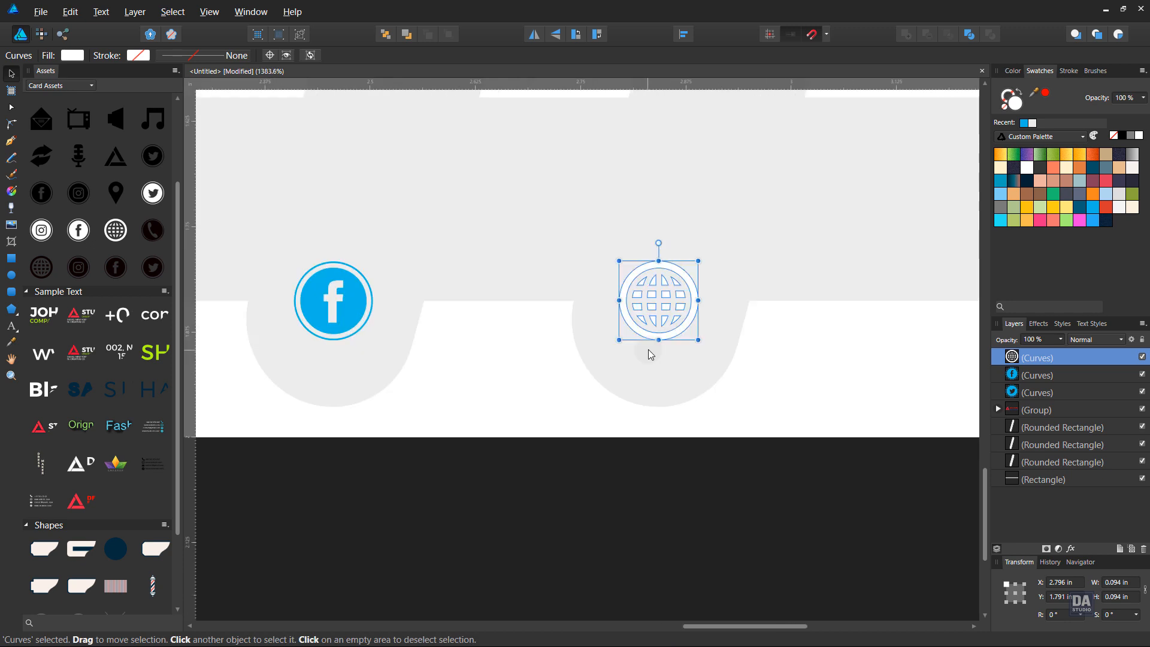
drag(664, 320, 674, 326)
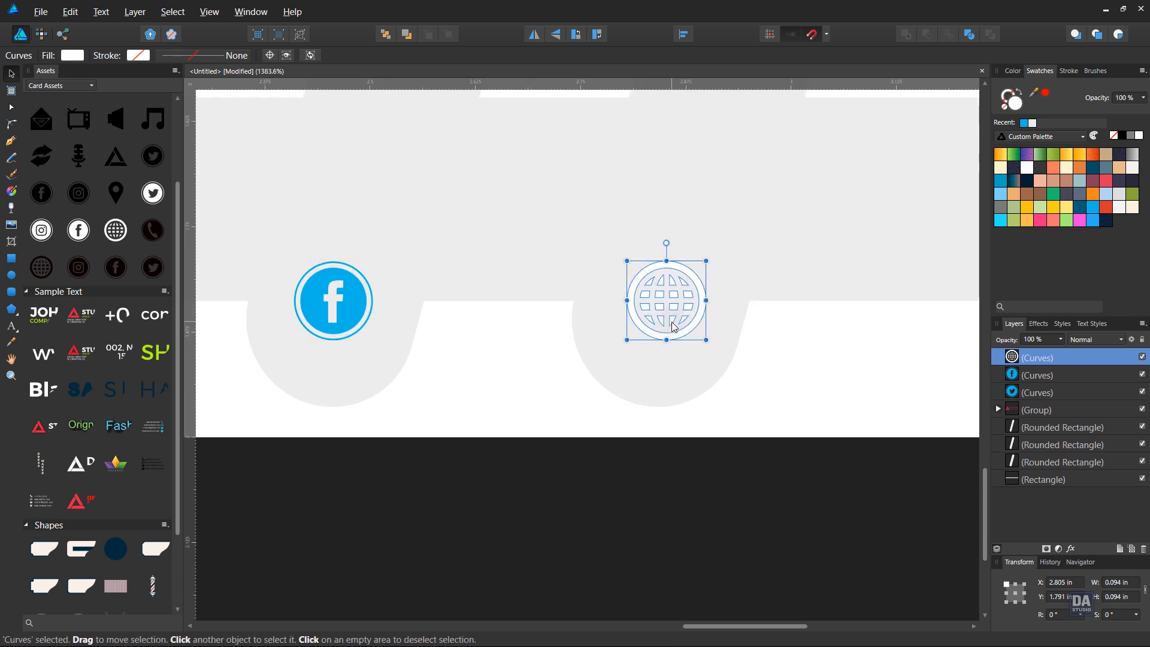
click(1092, 220)
click(858, 347)
- Fill the horizontal strip across the card with orange-red after trying a pinkish red swatch
scroll(645, 355, down, 6)
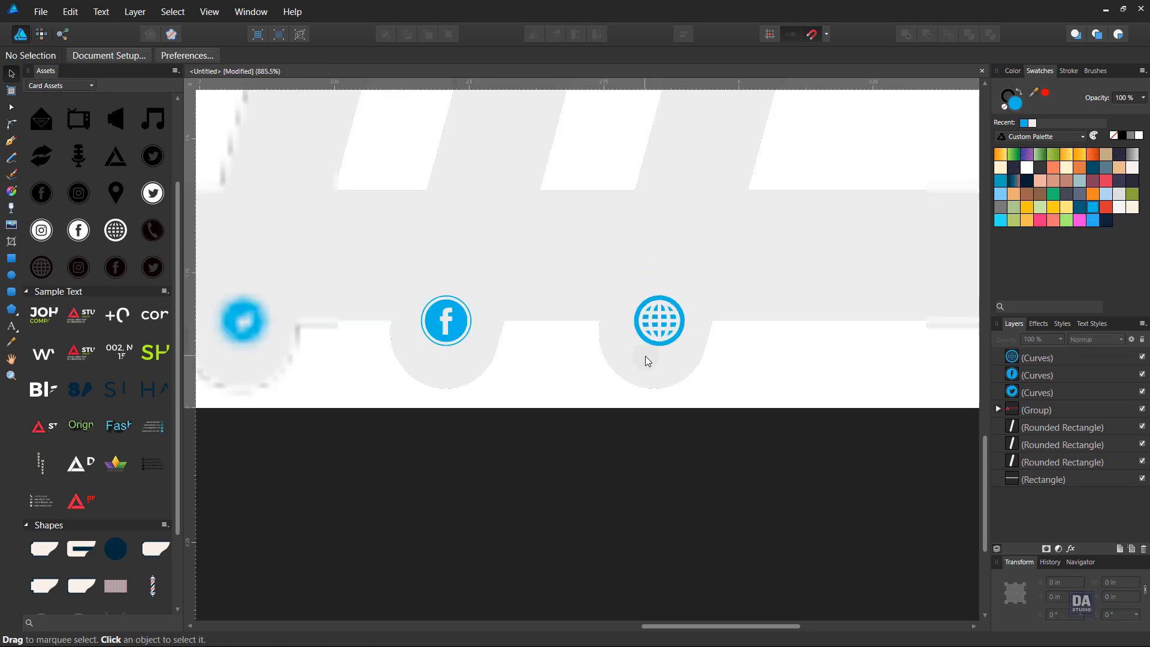
scroll(575, 376, up, 2)
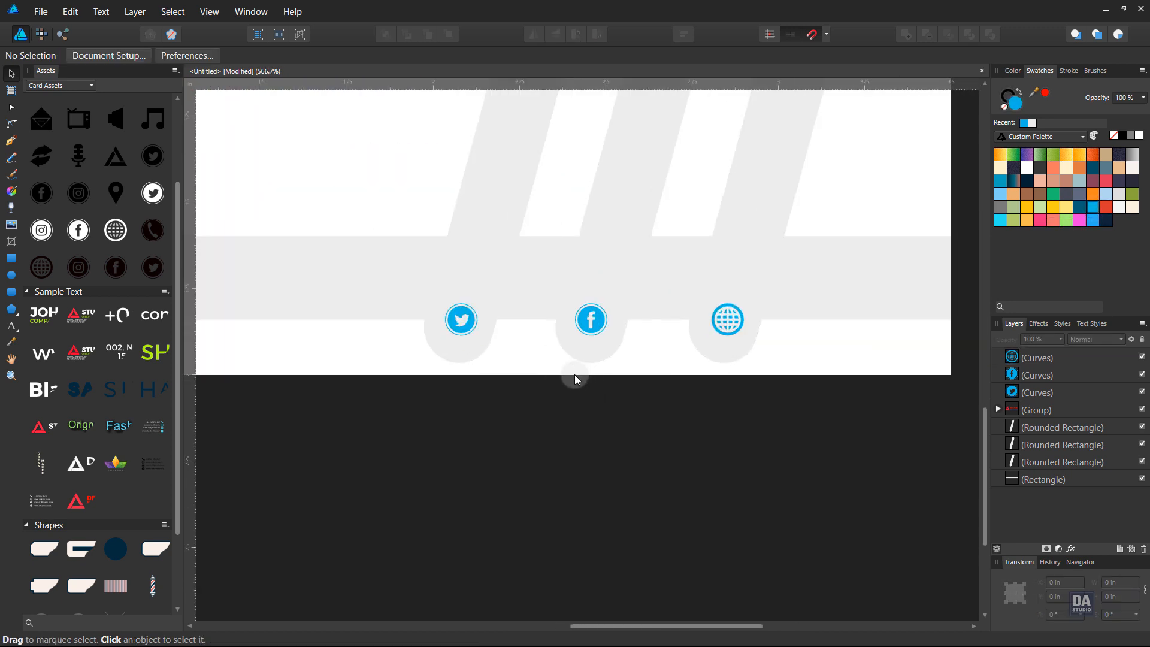
scroll(563, 375, down, 6)
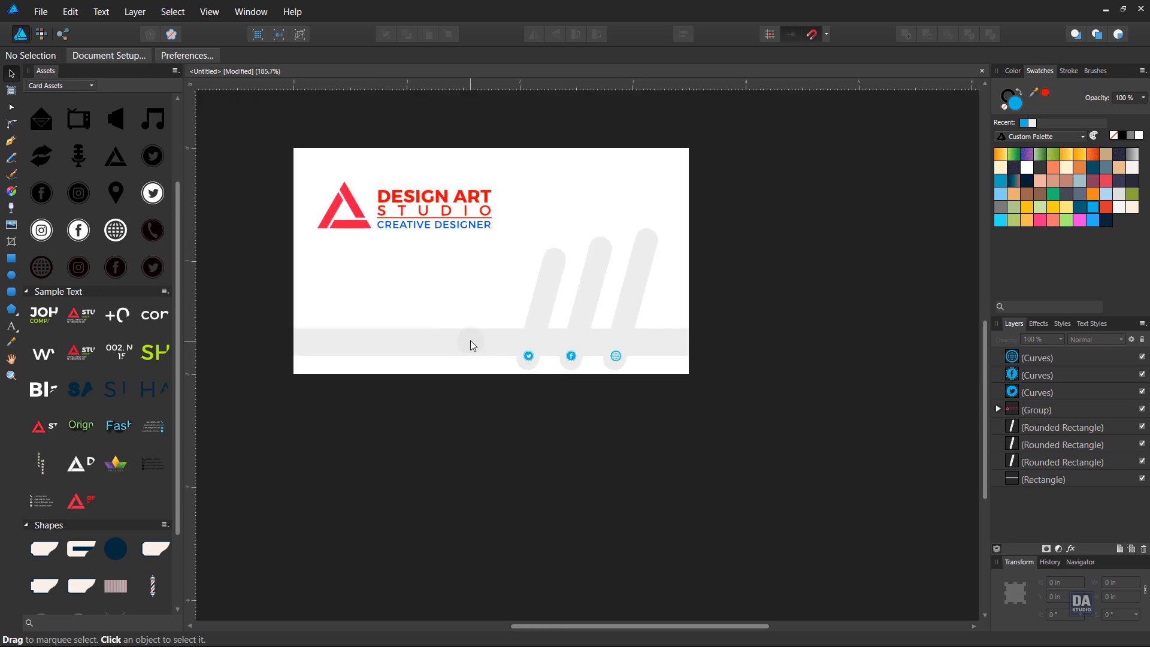
scroll(469, 340, up, 3)
click(476, 339)
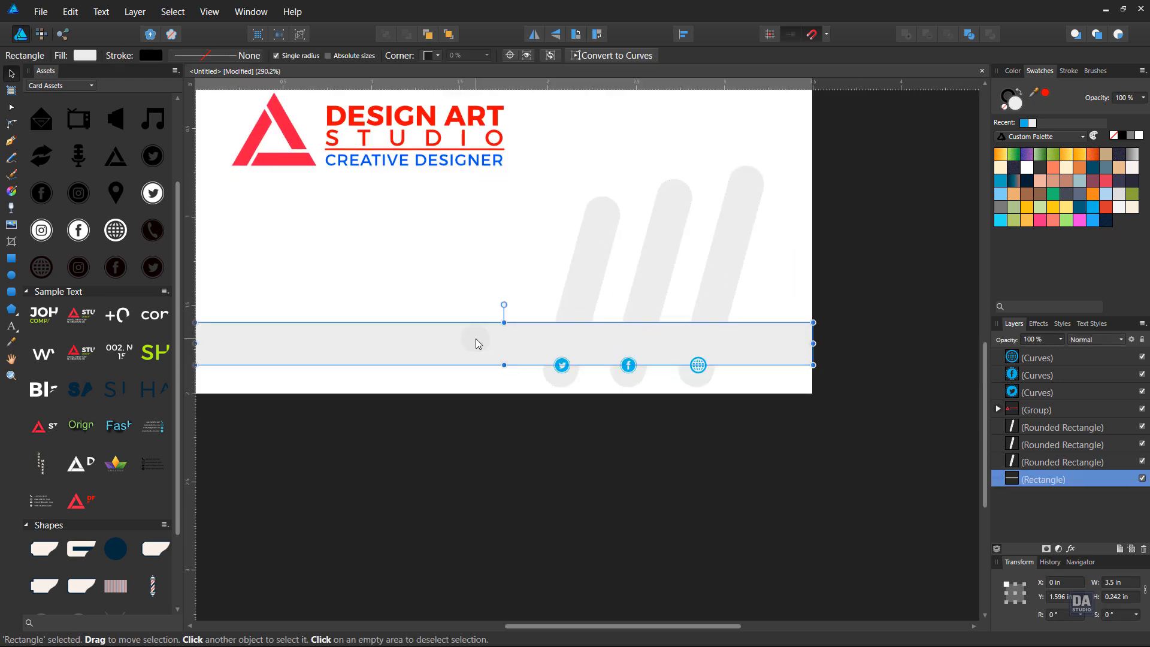
click(1105, 209)
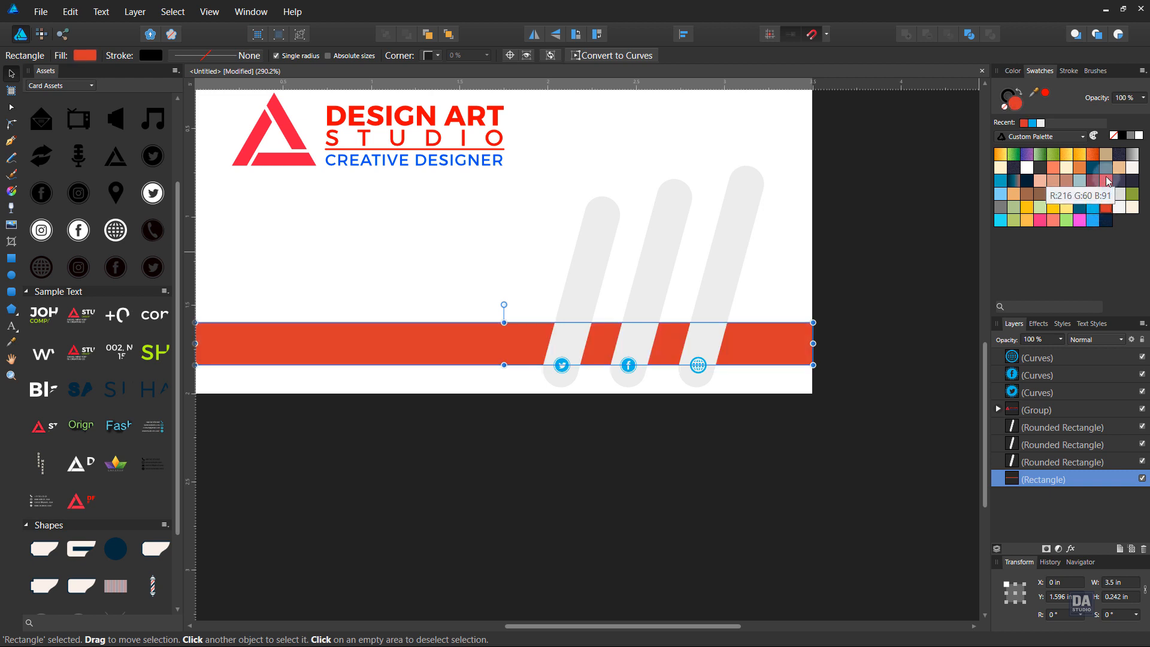
click(1107, 181)
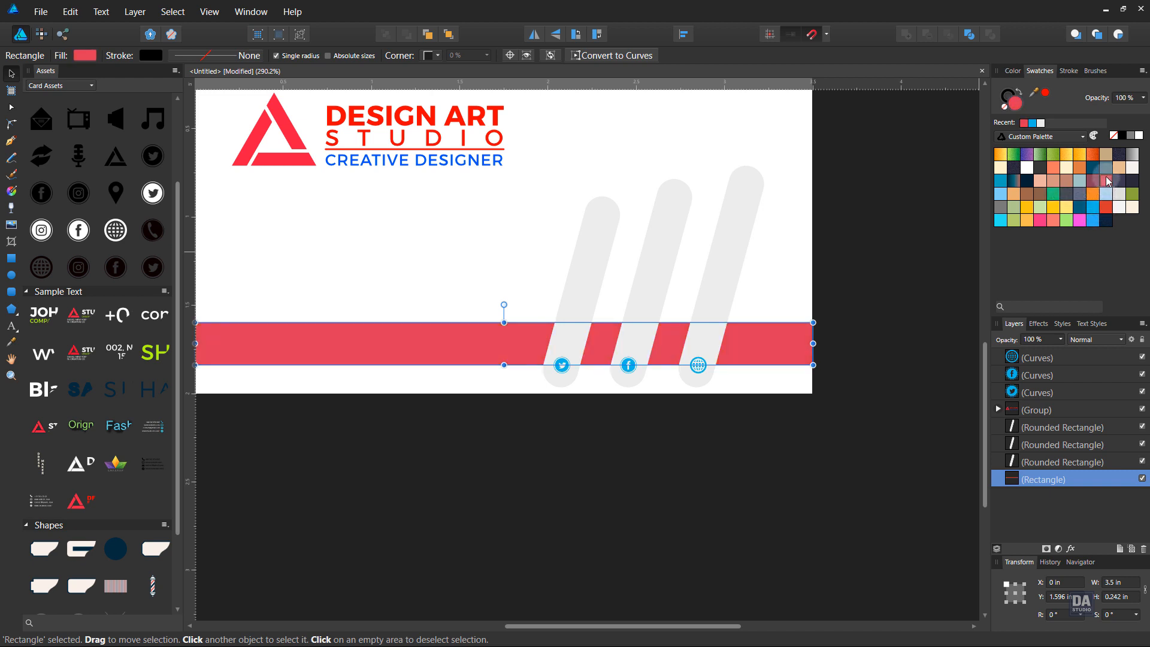
click(1105, 207)
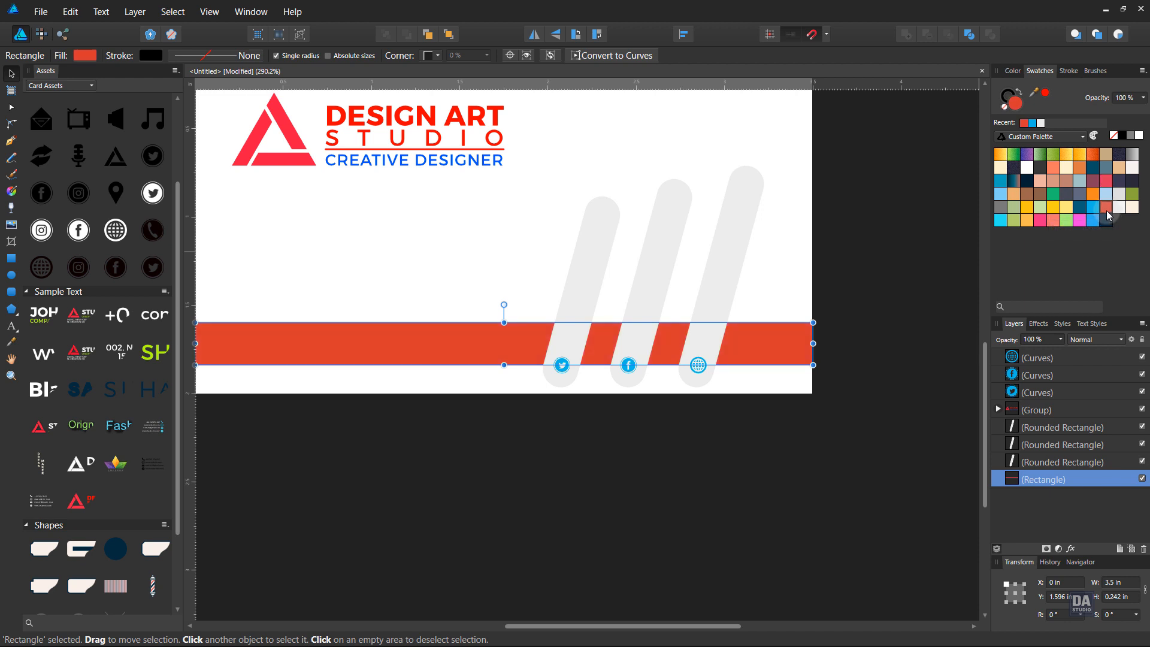
- Try orange-red, dark teal and yellow fills on the three slanted bars together, then fill them light blue
click(737, 284)
shift+click(633, 287)
shift+click(581, 286)
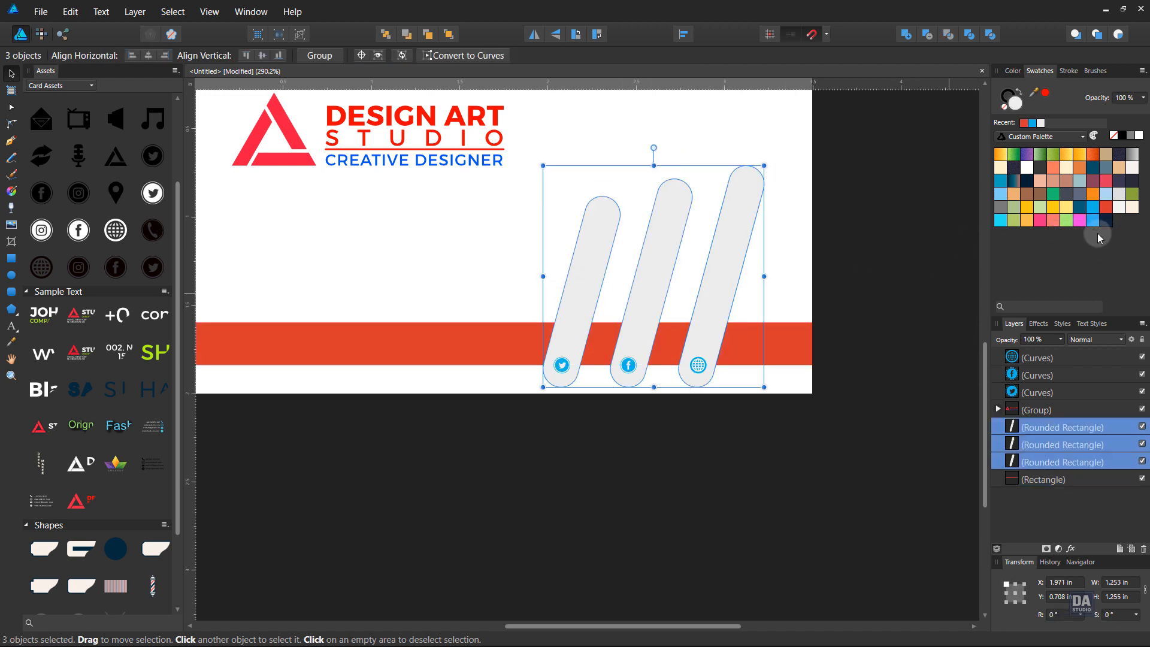
click(1106, 208)
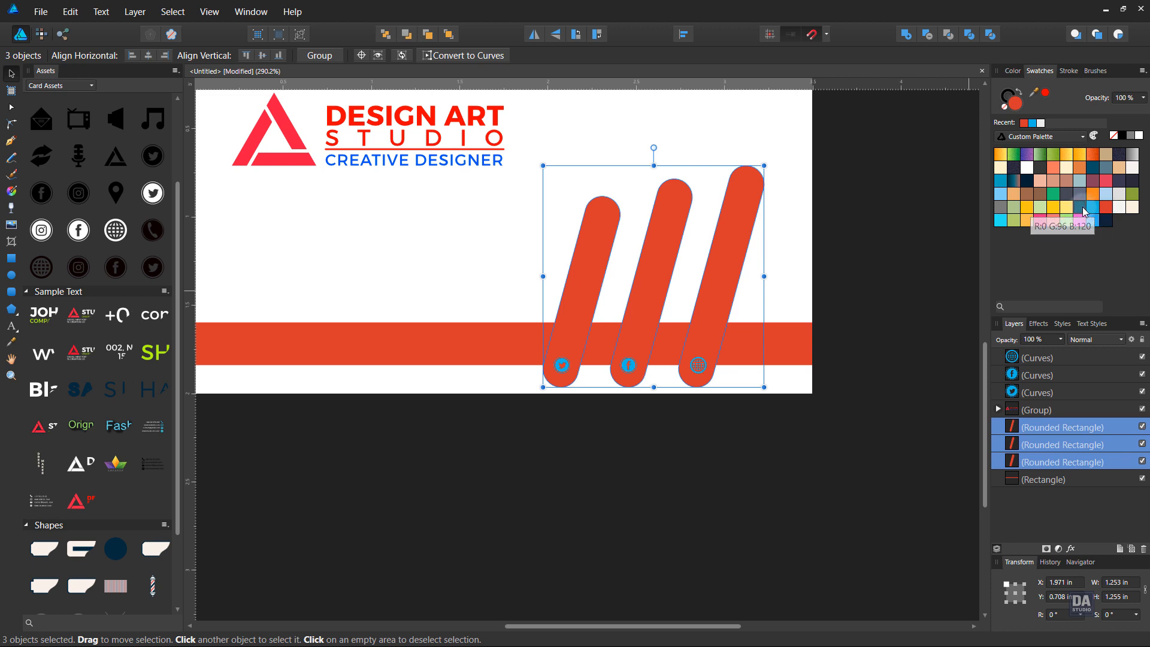
click(1083, 208)
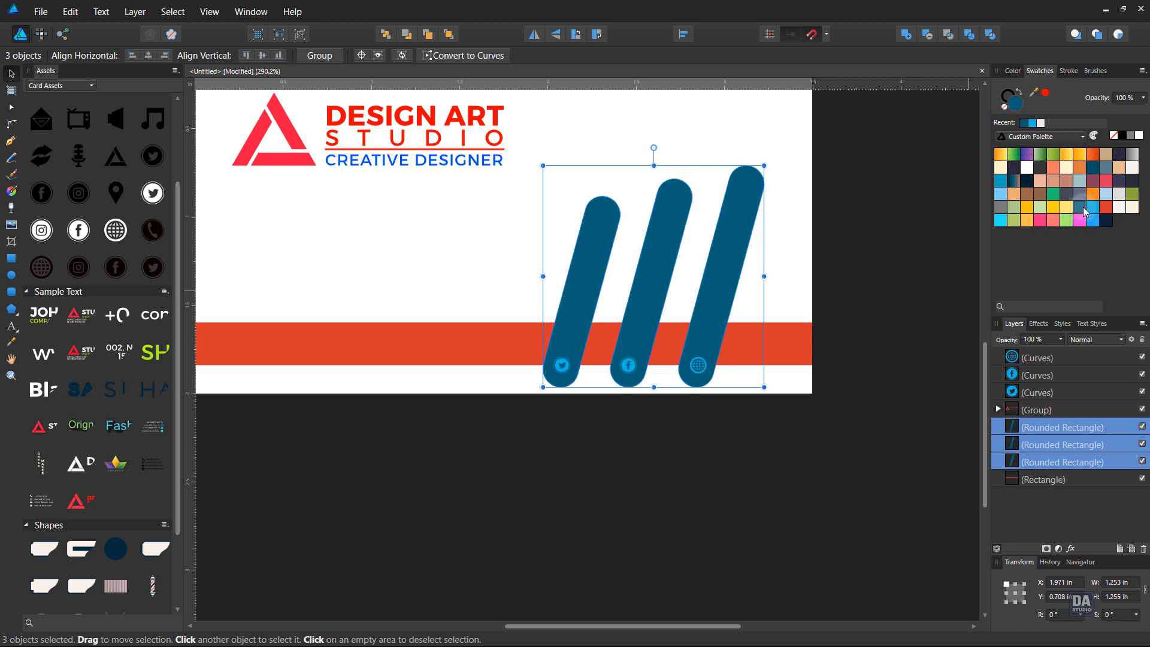
click(1051, 207)
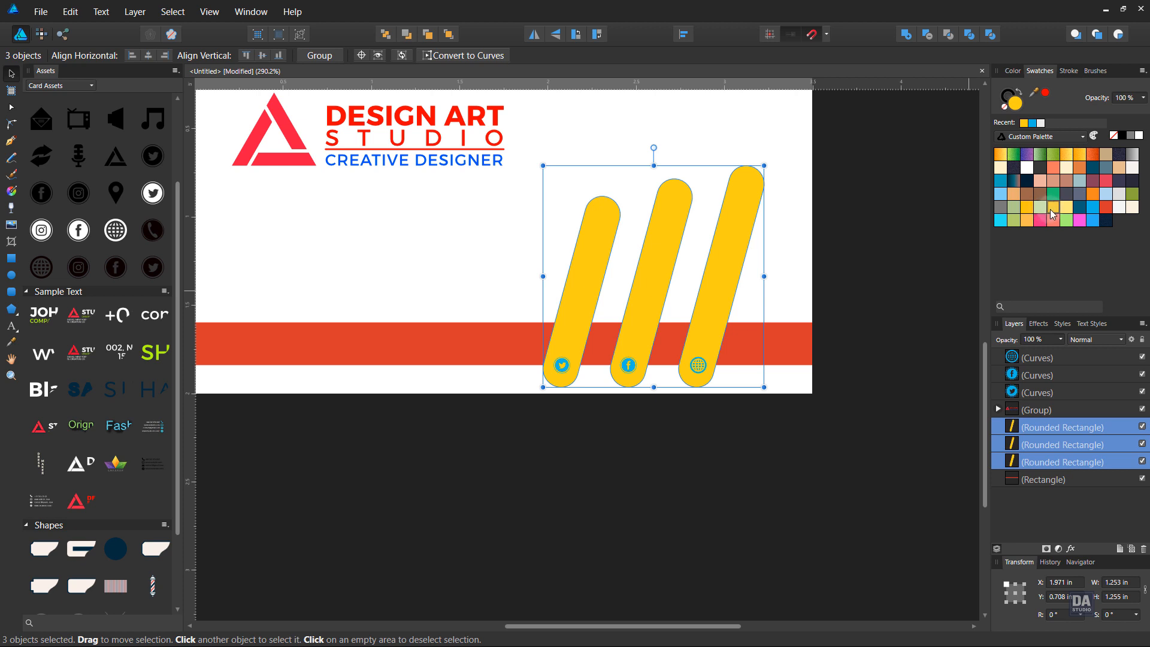
click(1001, 194)
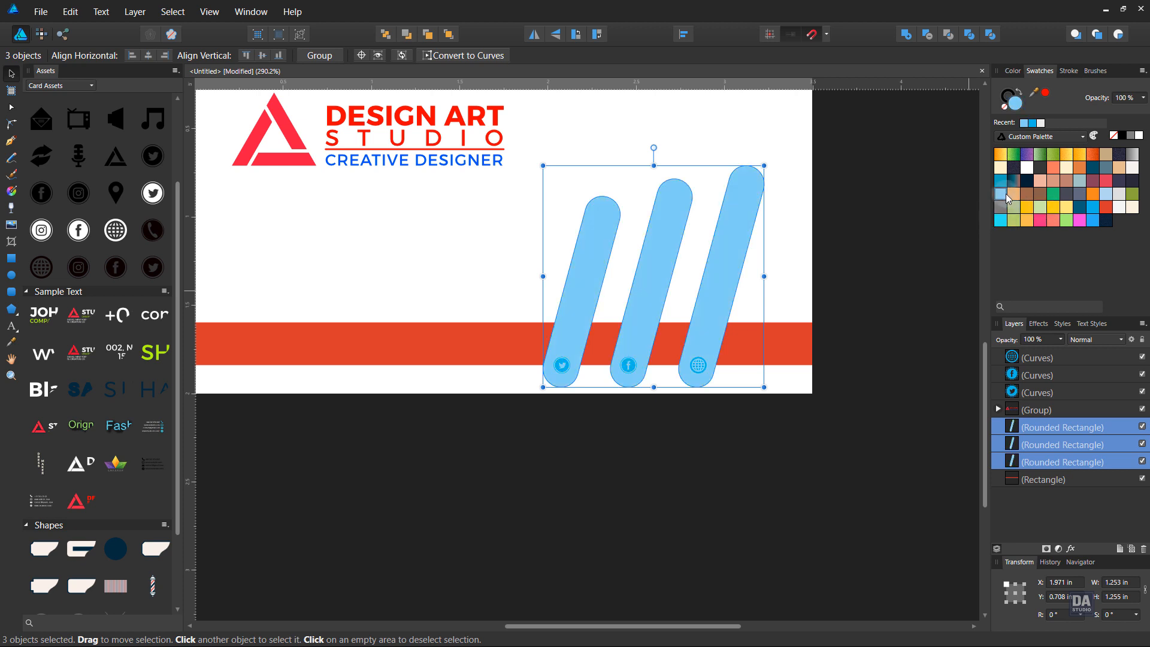
- Fill the three slanted bars with the strip's orange-red after trying pinkish red and muted mauve swatches
click(1102, 183)
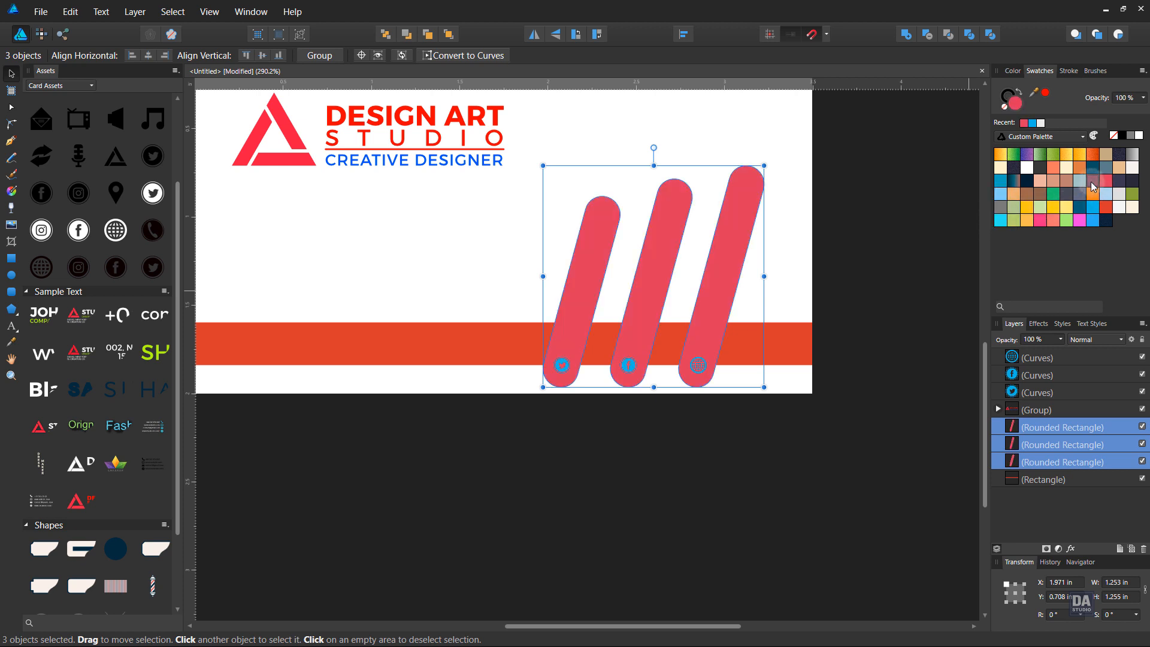
click(1092, 183)
click(1106, 206)
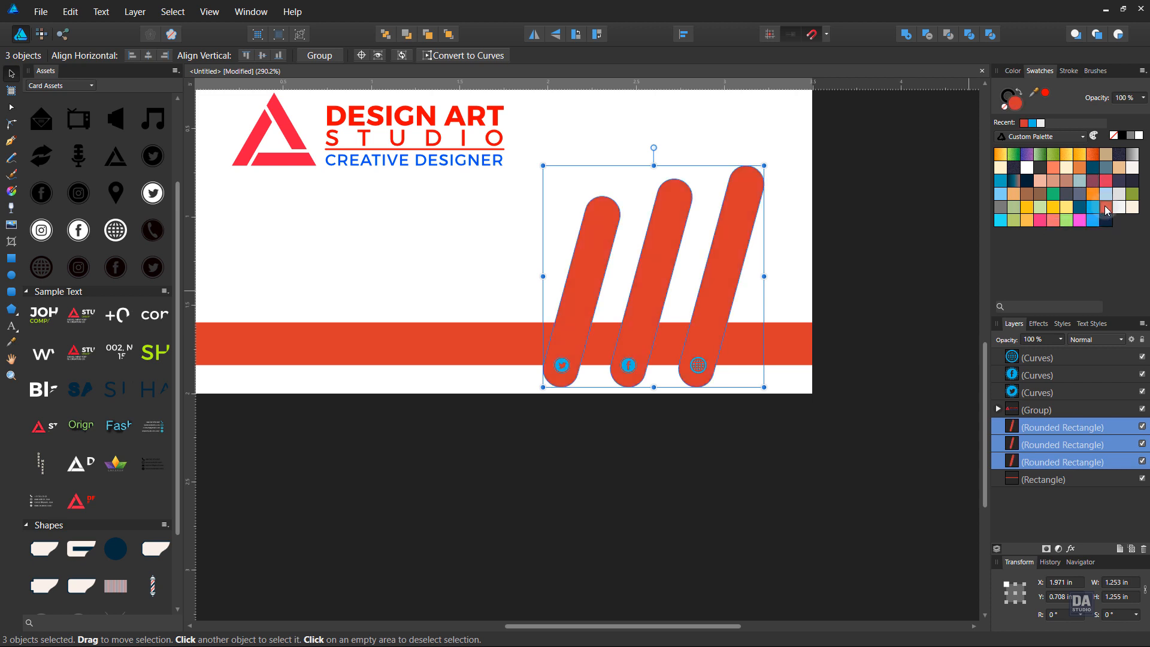
click(858, 293)
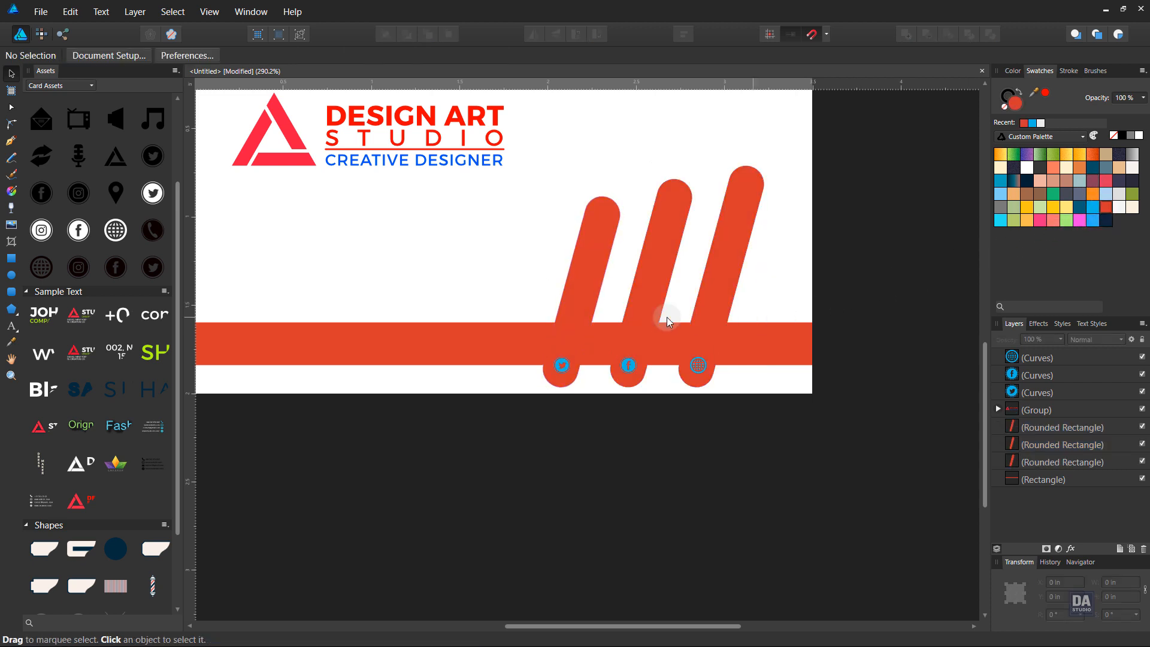
scroll(599, 300, down, 3)
scroll(490, 260, up, 2)
drag(509, 212, 510, 242)
click(722, 207)
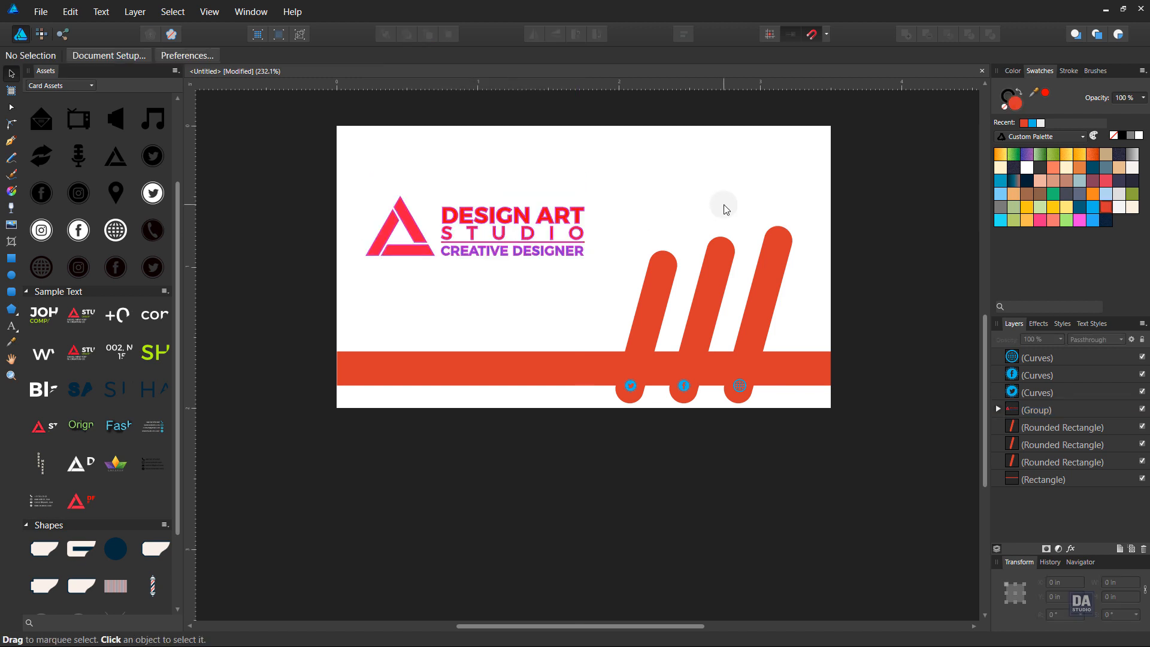
key(ctrl+z)
key(ctrl+z)
click(728, 211)
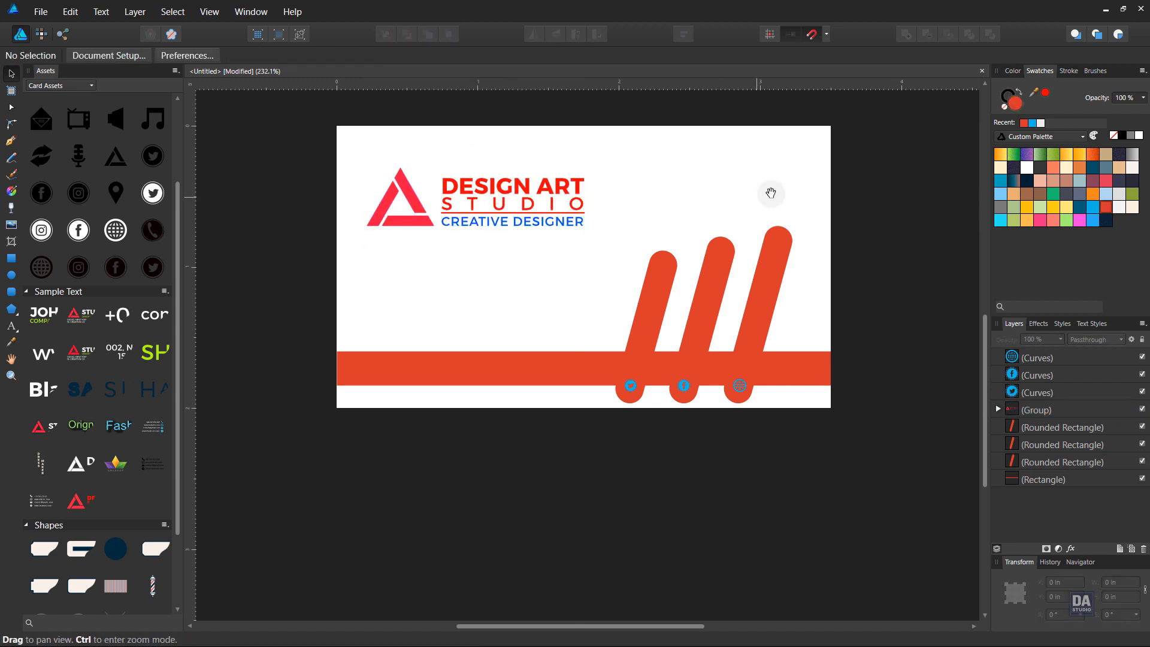
- Fill the Twitter, Facebook and globe icons on the lower ends of the slanted bars with white
drag(770, 187, 755, 228)
drag(680, 374, 773, 337)
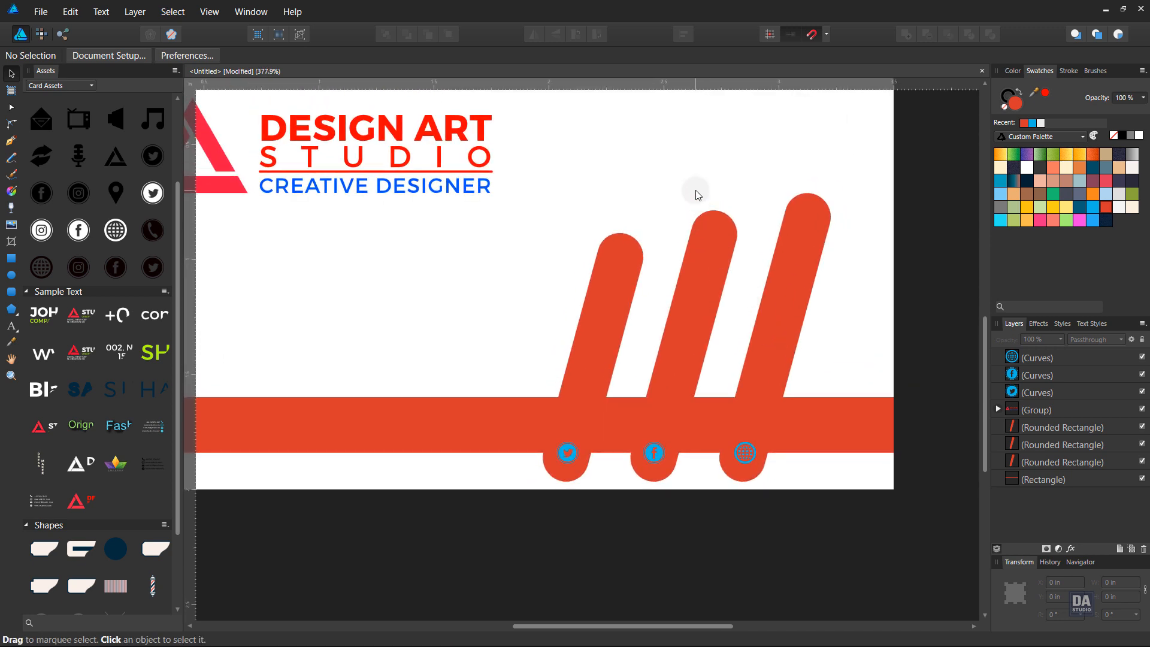
click(567, 453)
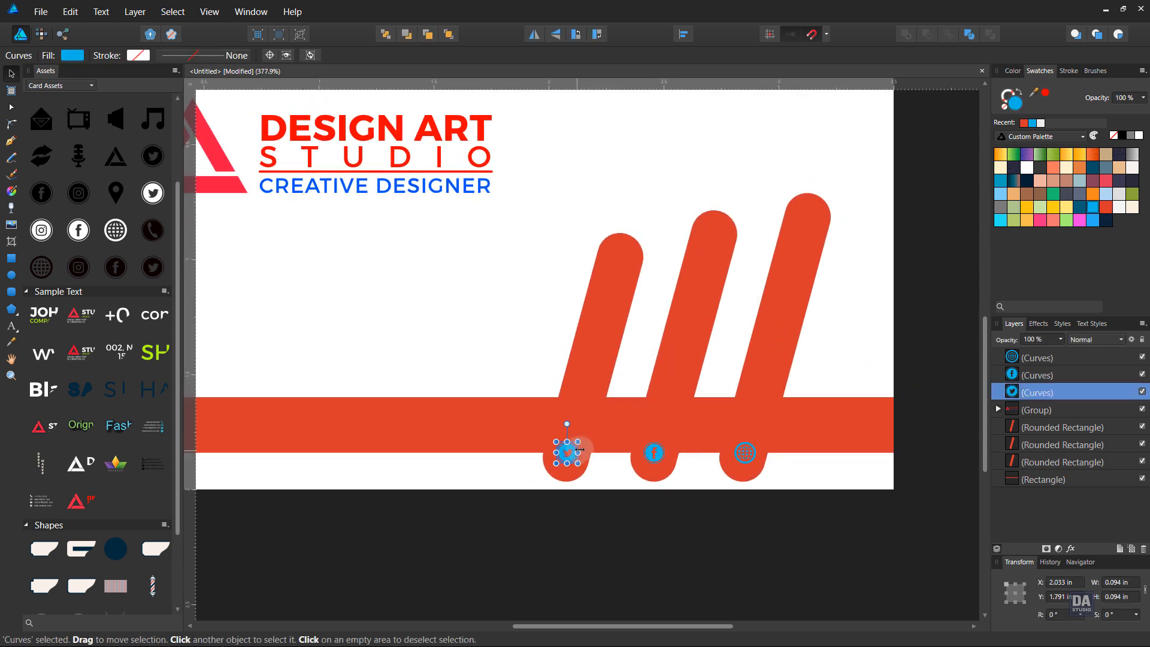
shift+click(653, 452)
shift+click(736, 457)
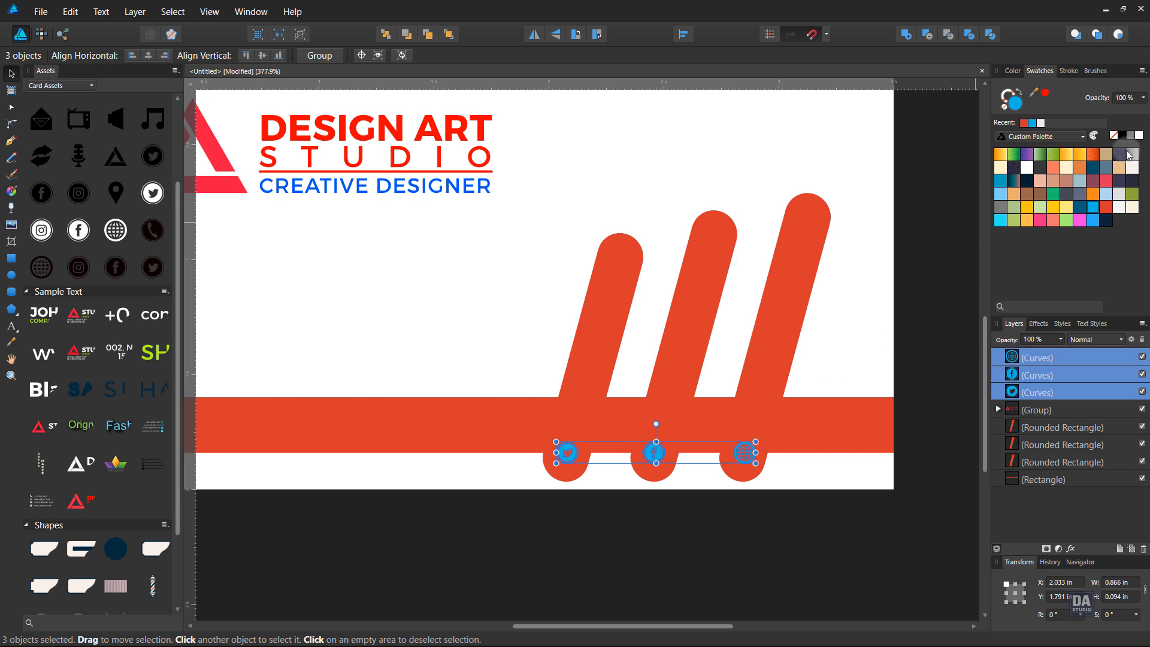
click(1141, 136)
click(916, 321)
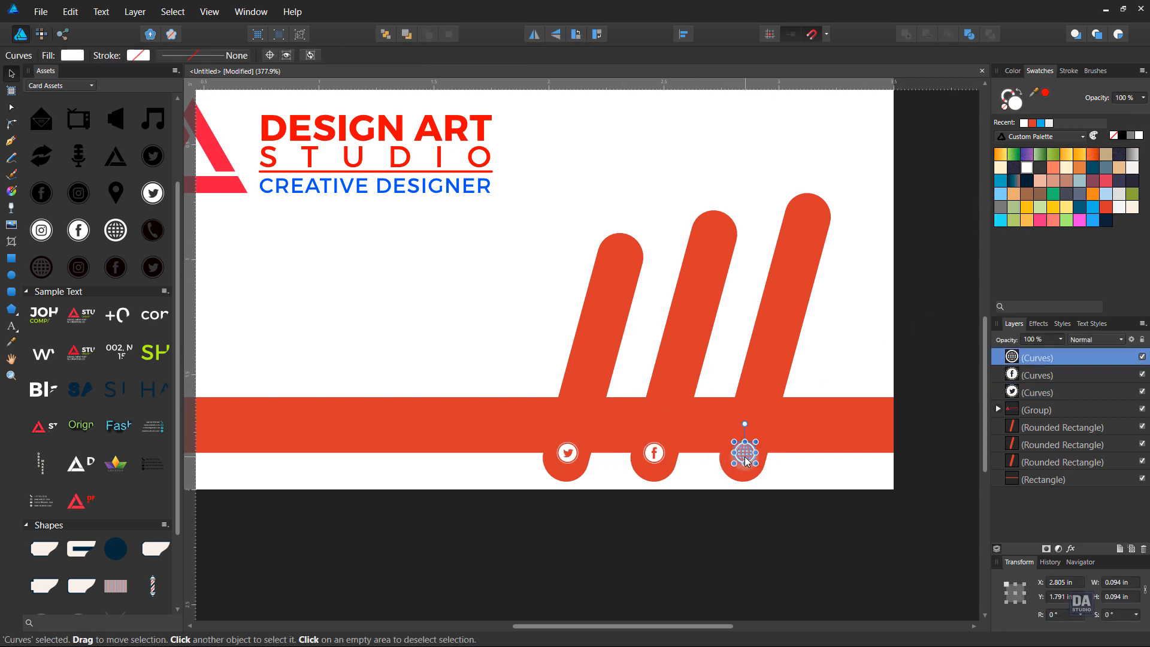
- Nudge the globe icon on the lower end of the third bar, keeping it level with the Facebook icon
drag(744, 458, 737, 440)
click(781, 479)
click(751, 482)
scroll(747, 472, up, 5)
click(808, 476)
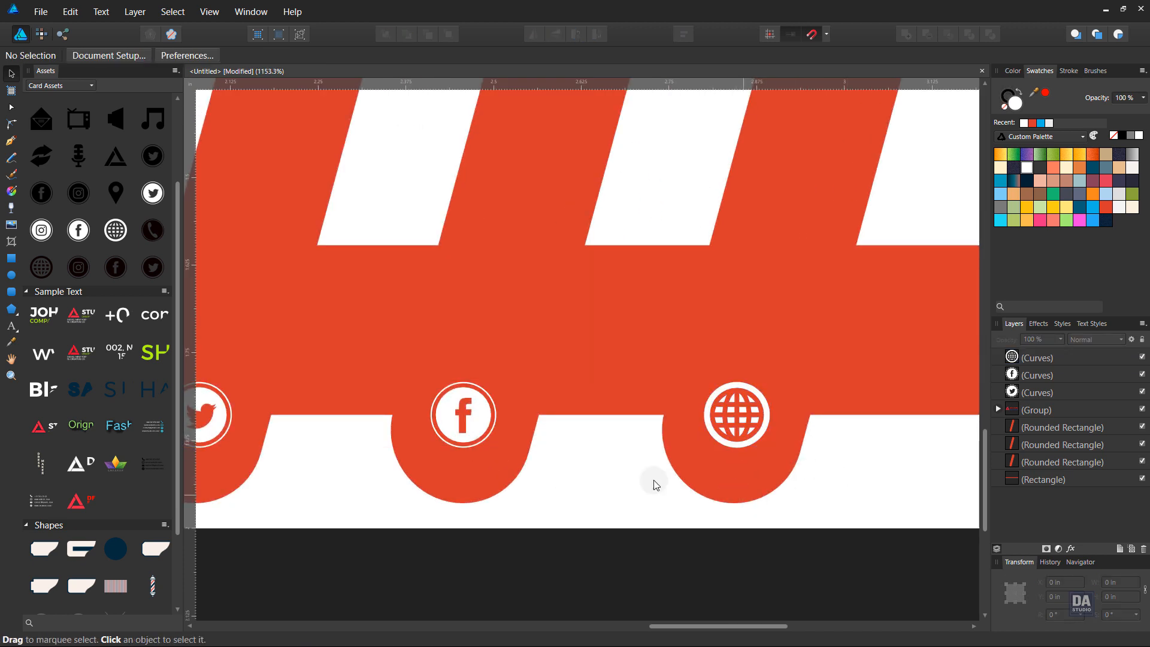
scroll(653, 480, down, 6)
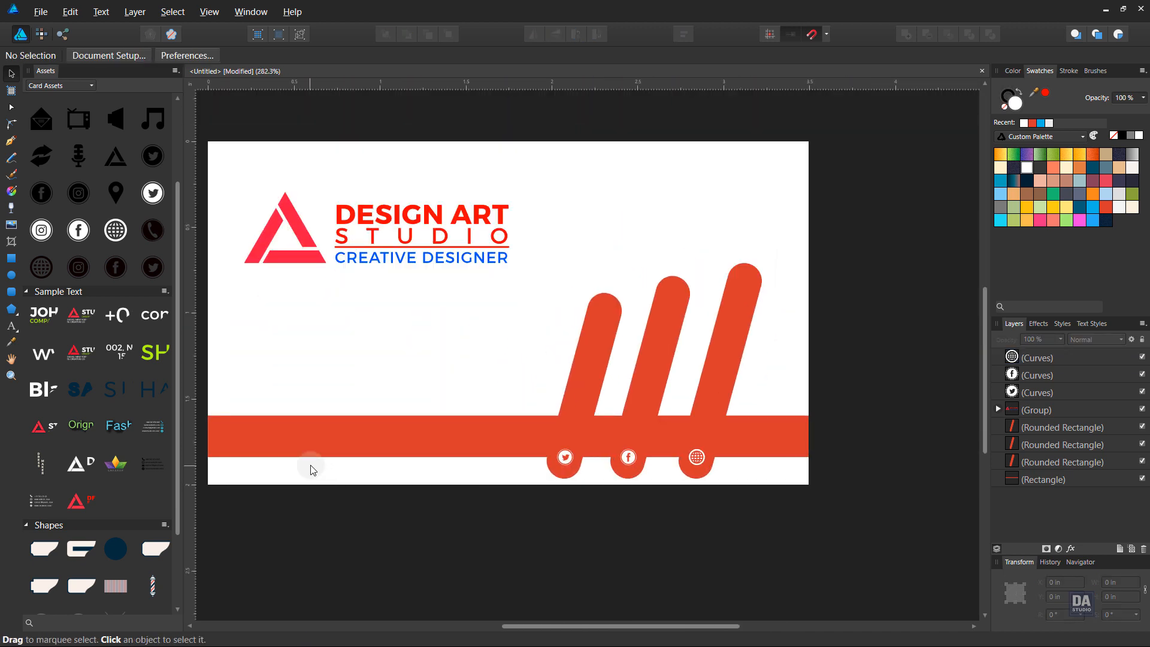
- Draw a rounded rectangle about 1.457 in by 0.235 in below the logo and round its corners to 50%
click(10, 292)
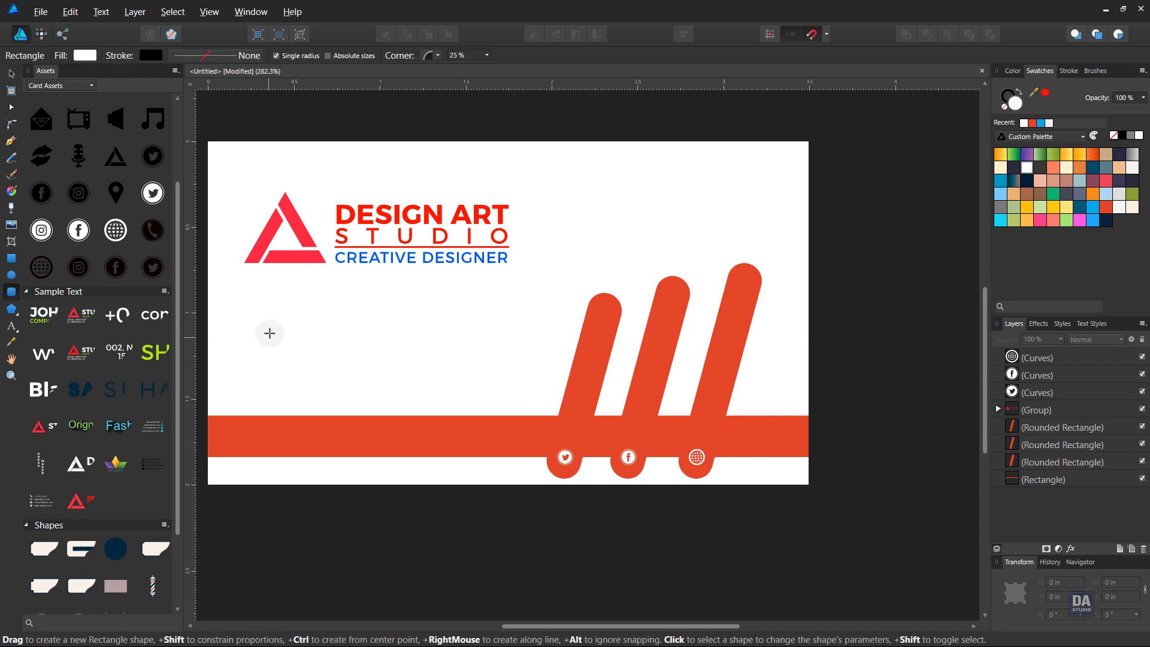
drag(269, 333, 518, 357)
drag(520, 366, 521, 370)
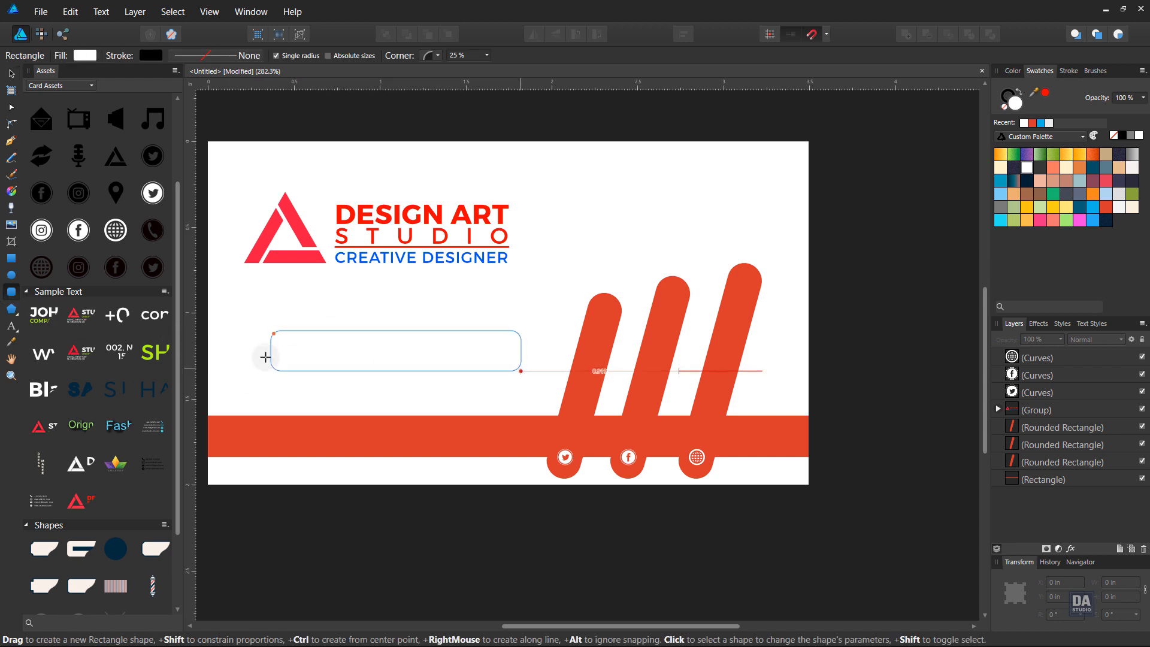
drag(310, 351, 309, 352)
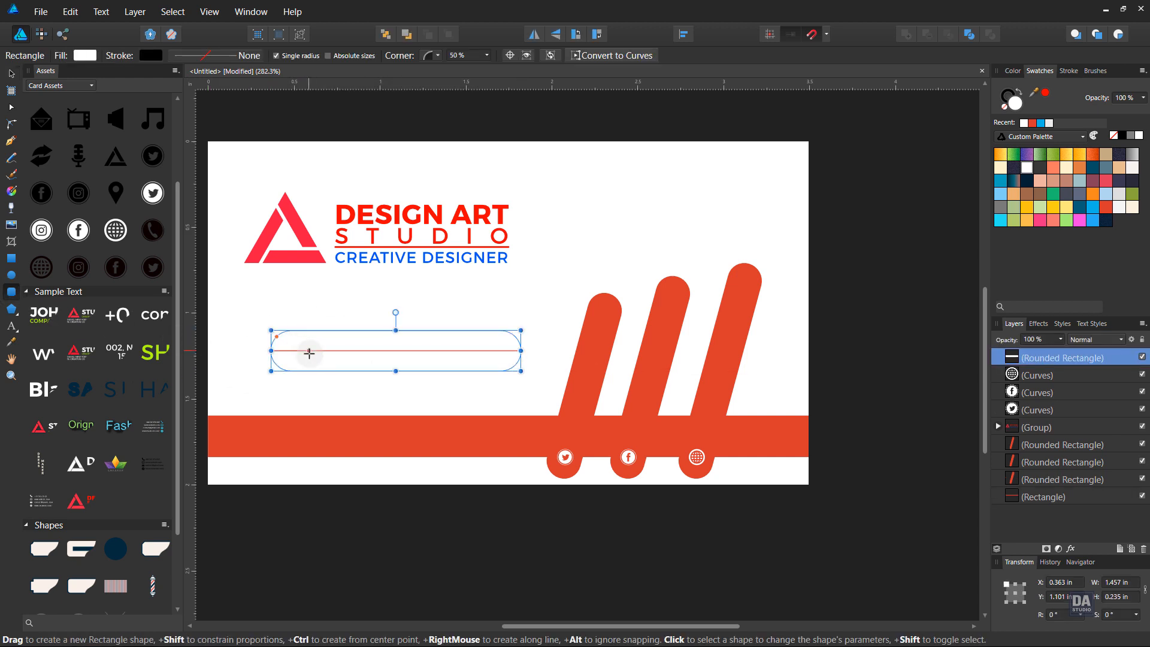
- Shrink the rounded rectangle to about 1.151 in by 0.175 in and stack two copies over the card's upper right edge
key(v)
drag(521, 371, 824, 189)
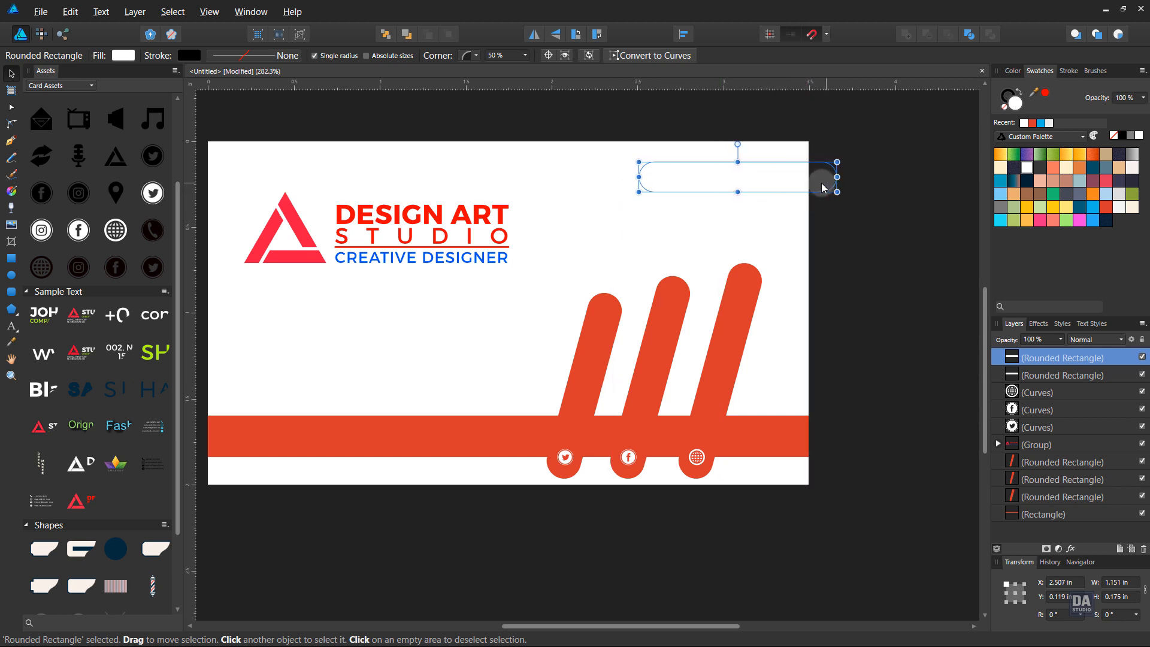
ctrl+drag(758, 201, 758, 224)
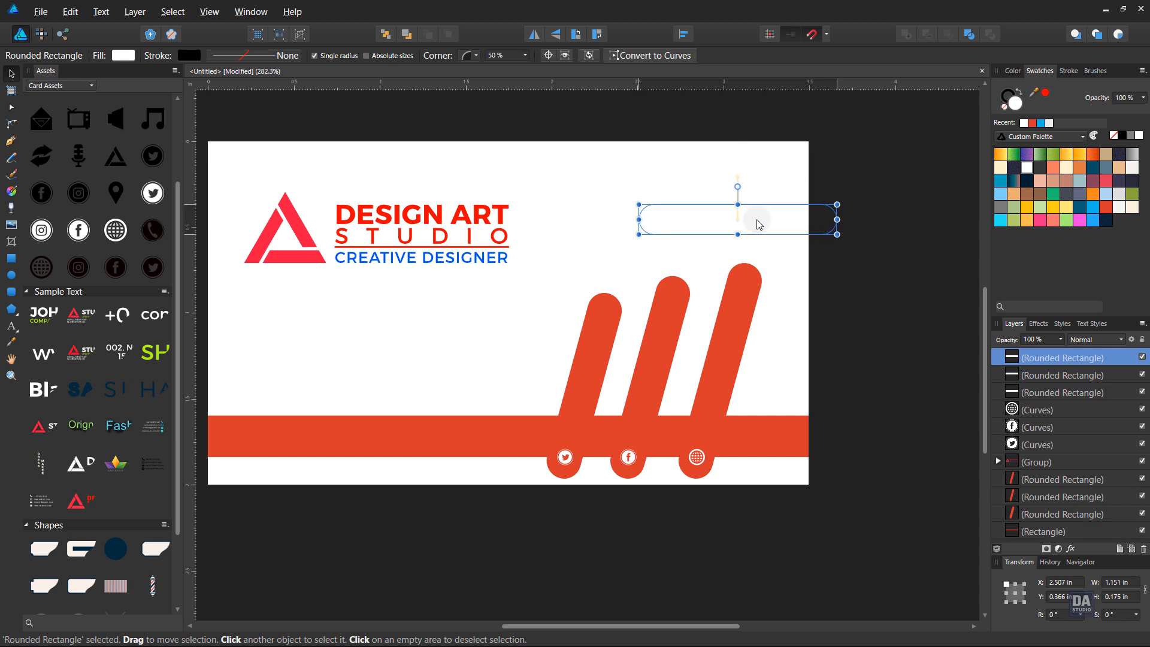
- Delete the original rounded rectangle below the logo
click(352, 367)
click(371, 358)
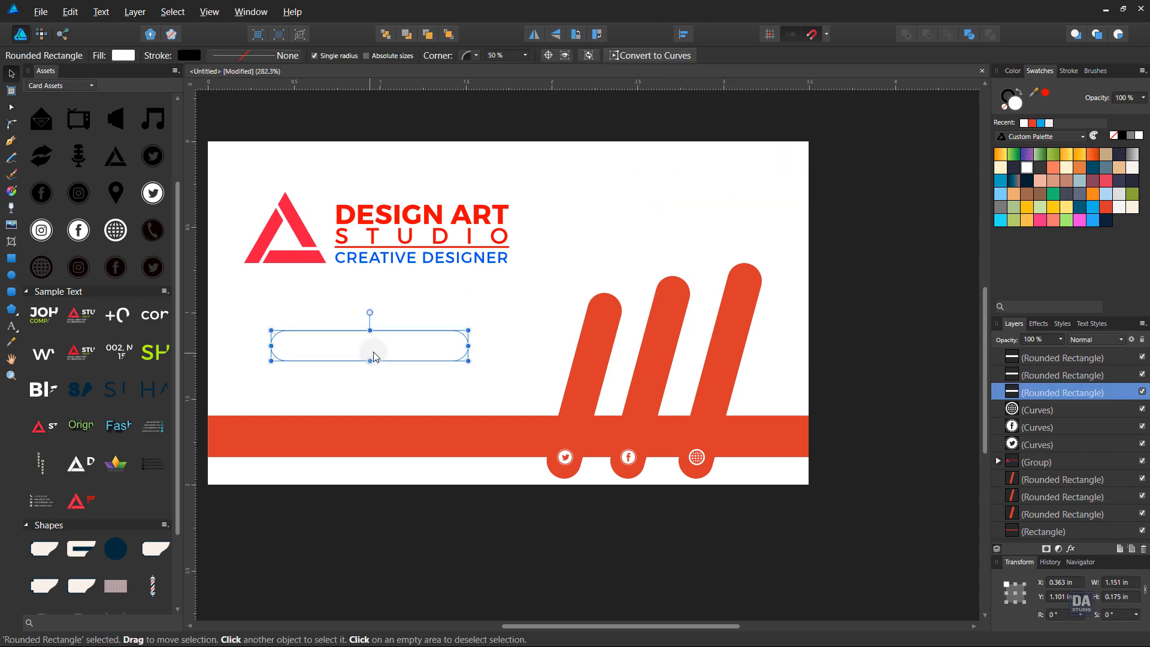
key(Delete)
- Fill the two rounded bars at the card's upper right edge with the same orange-red
click(715, 226)
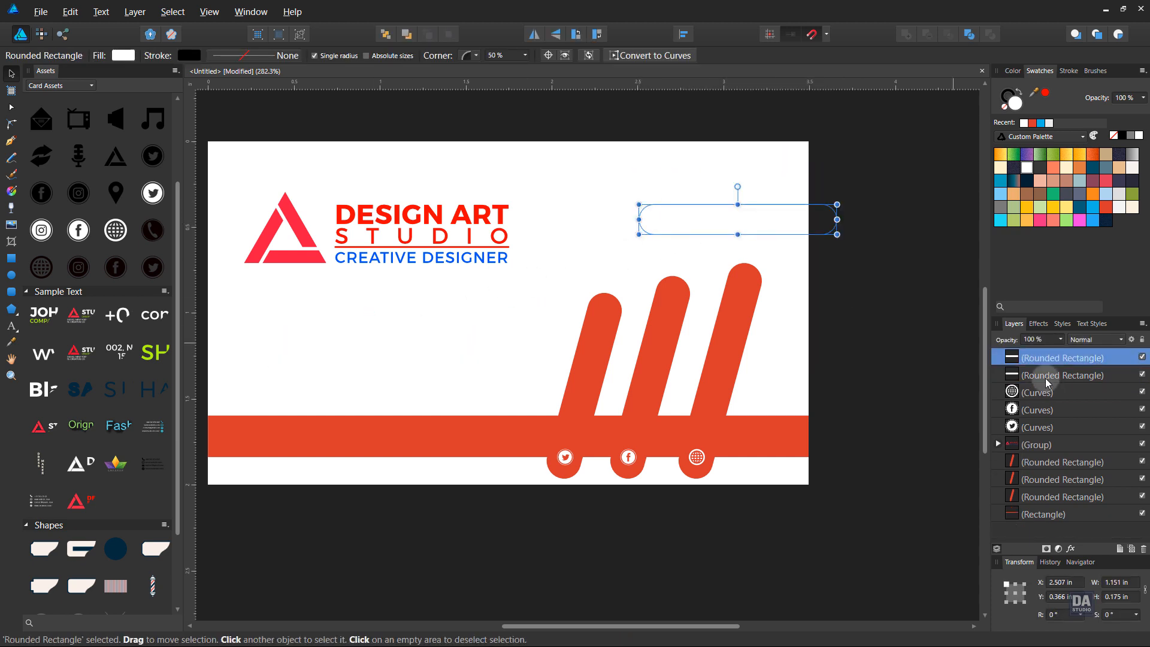
shift+click(1049, 375)
click(1111, 210)
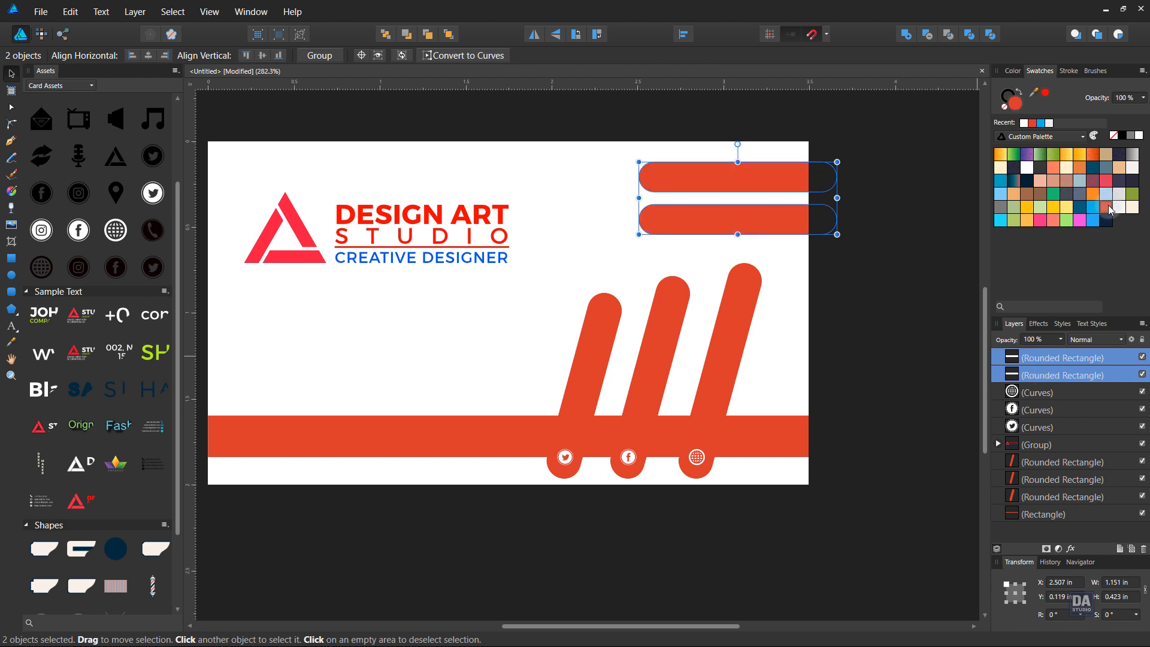
click(938, 232)
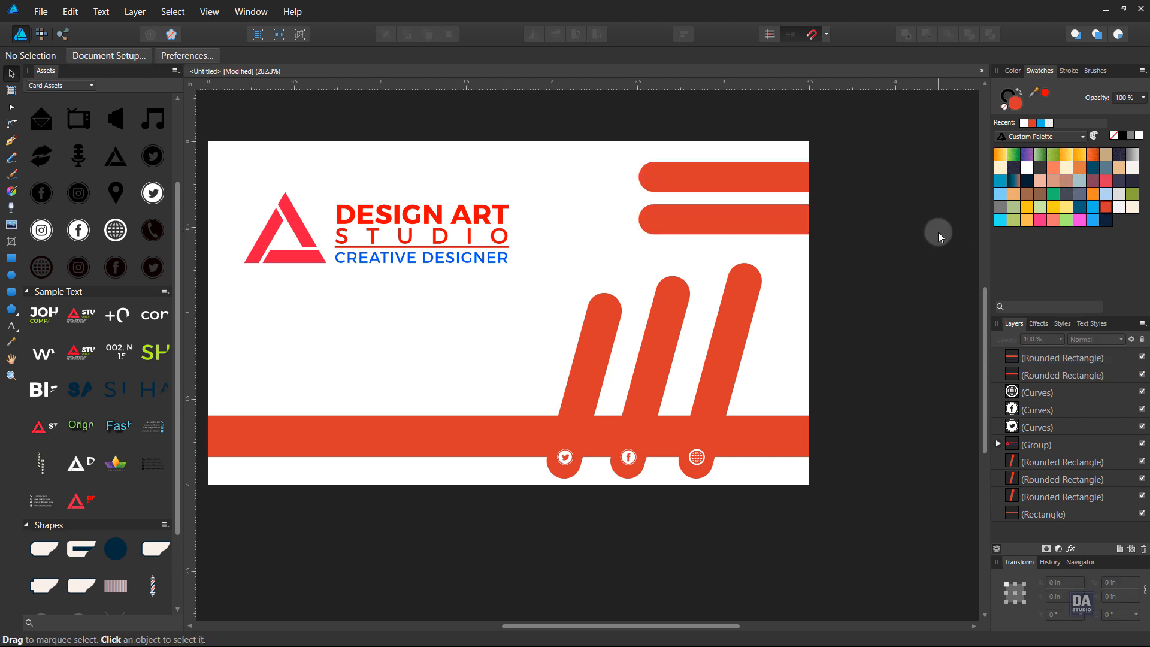
- Shift the lower of the two horizontal bars left by about 0.1 in so their rounded ends are staggered
click(723, 190)
click(727, 225)
drag(726, 226, 713, 232)
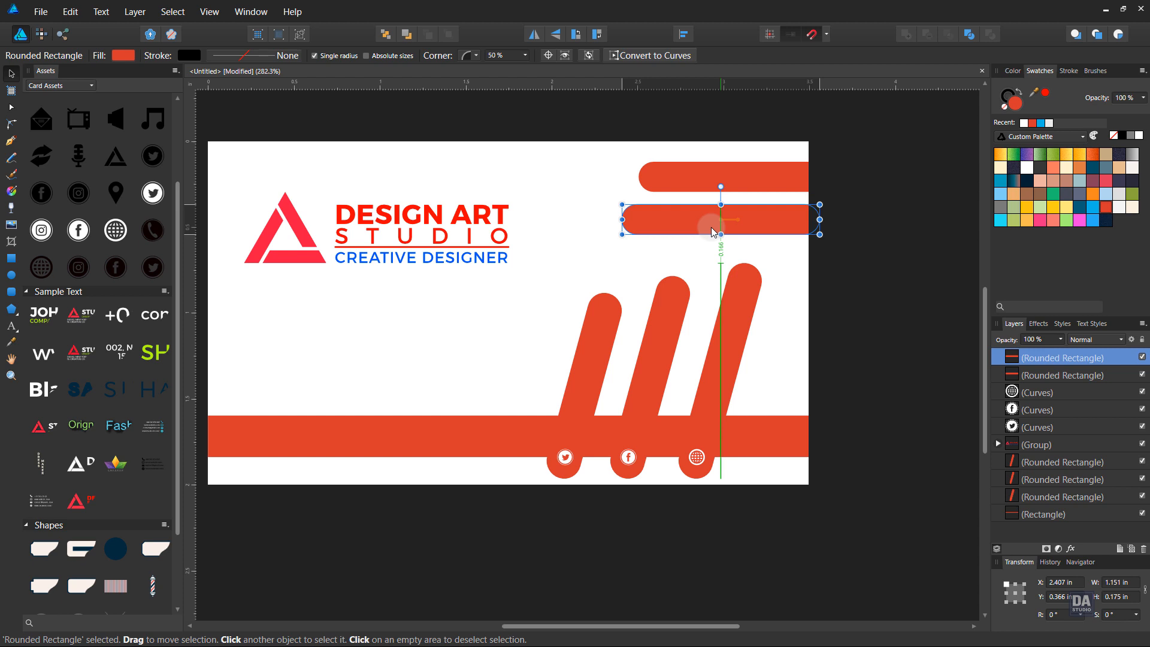
click(863, 275)
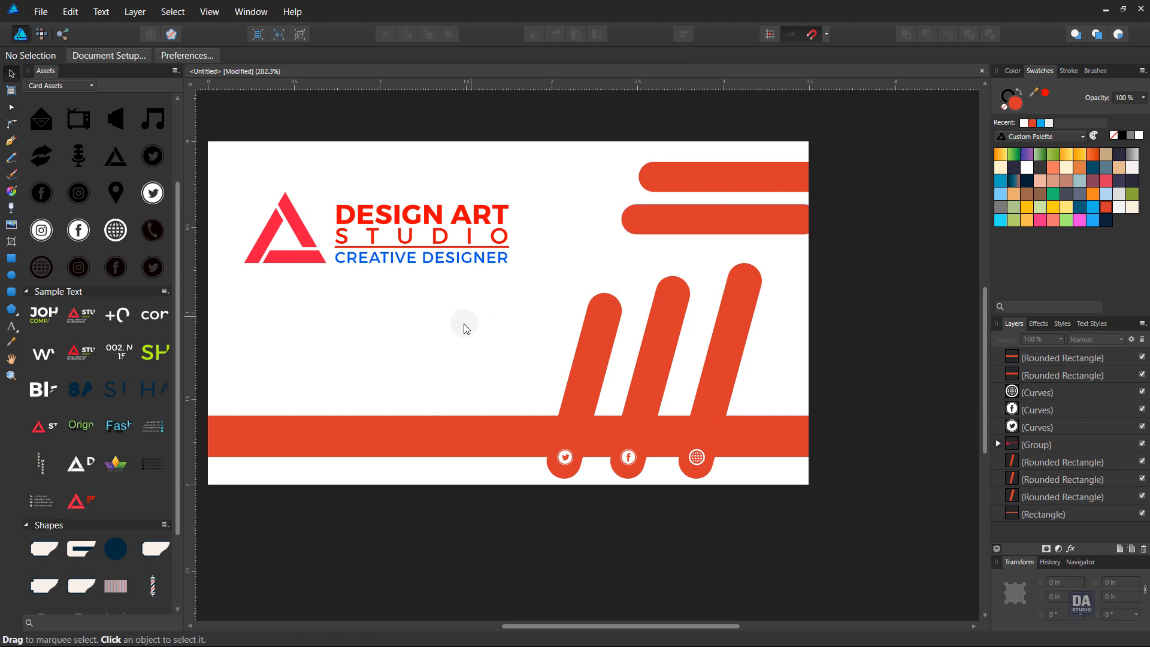
- Place the phone icon asset on the upper bar's rounded end, shrink it to about 0.1 in and fill it white
drag(448, 355, 506, 362)
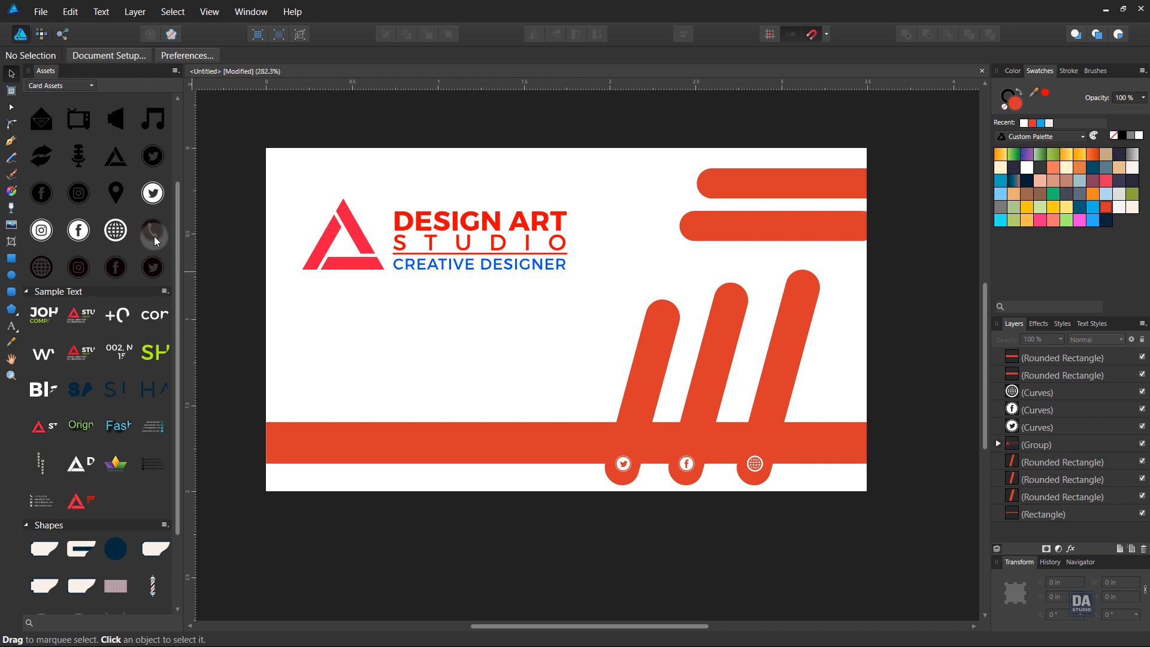
scroll(154, 257, up, 3)
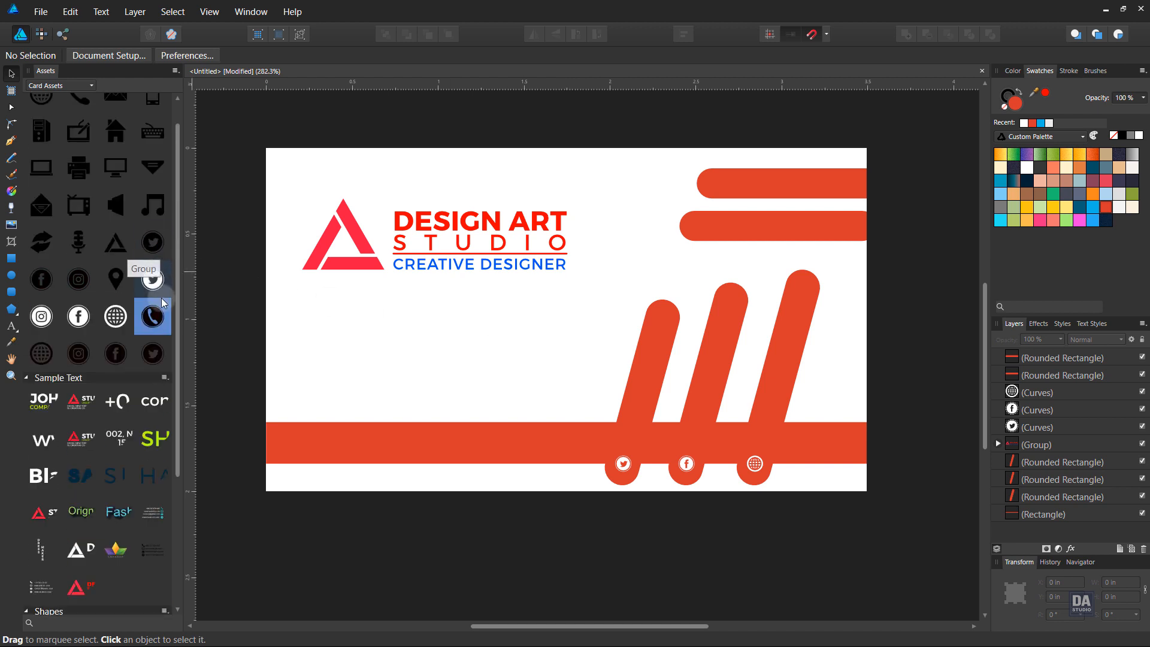
drag(159, 323, 721, 190)
scroll(725, 180, up, 4)
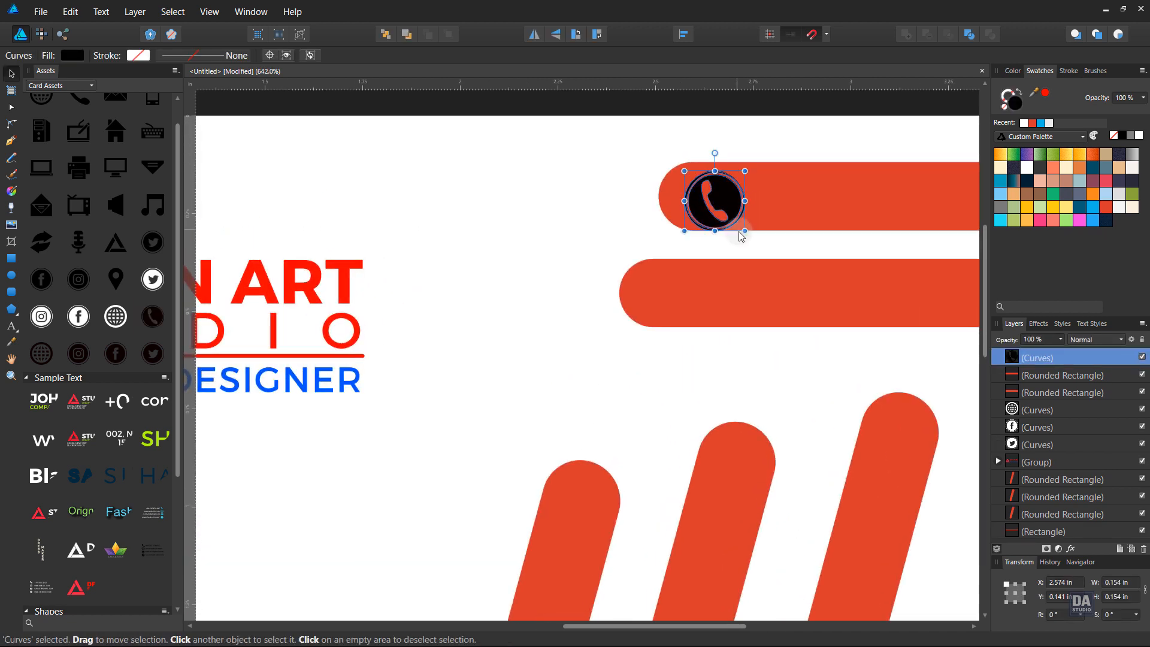
drag(745, 228, 707, 203)
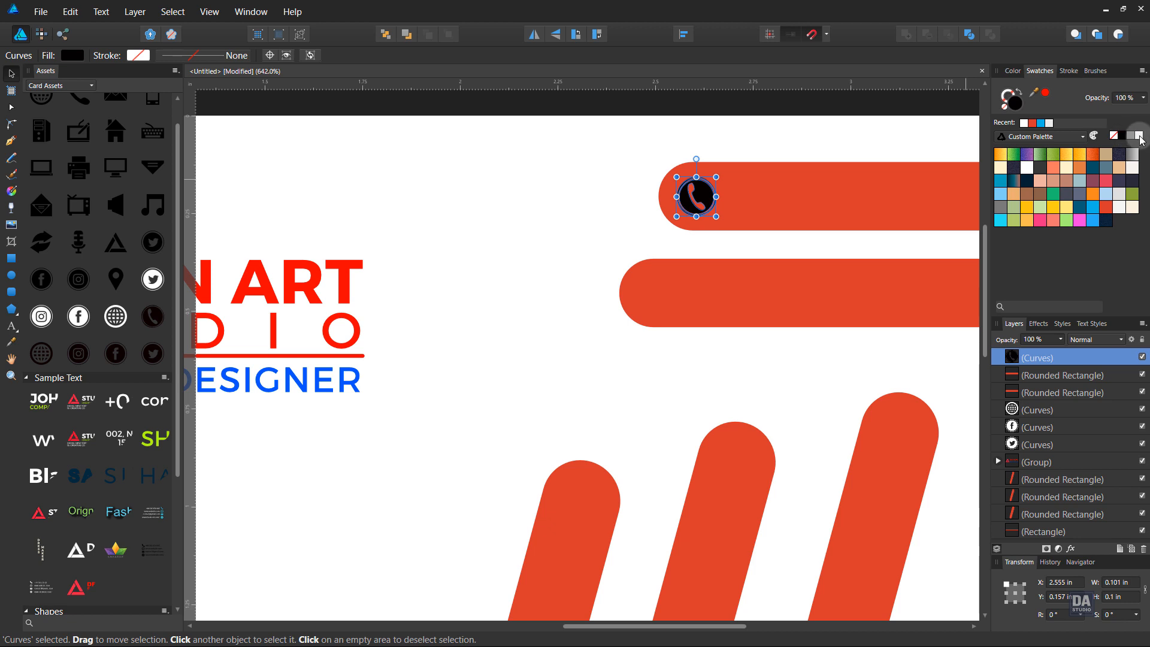
click(1138, 136)
click(779, 141)
scroll(475, 281, down, 2)
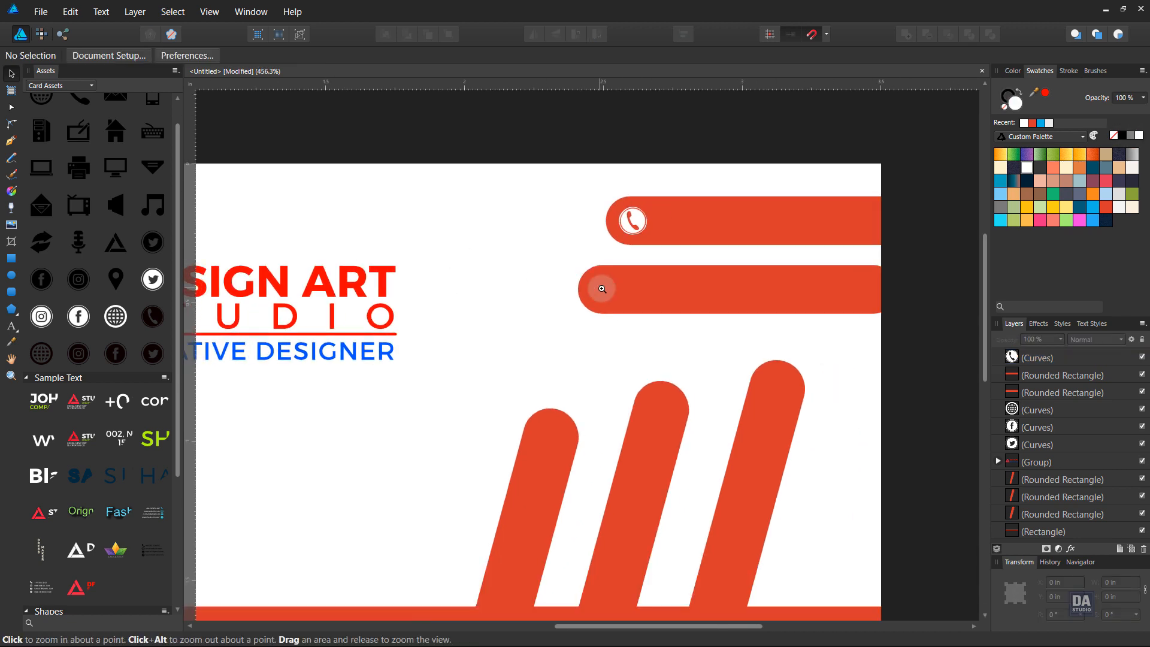
scroll(602, 289, down, 2)
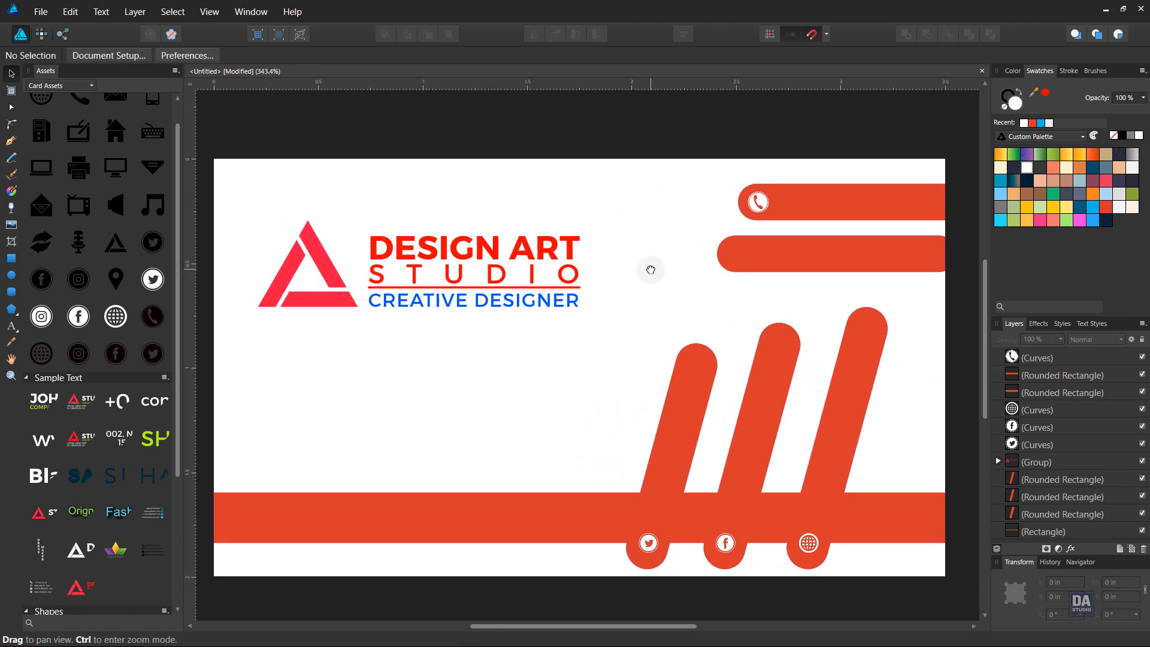
key(z)
click(635, 263)
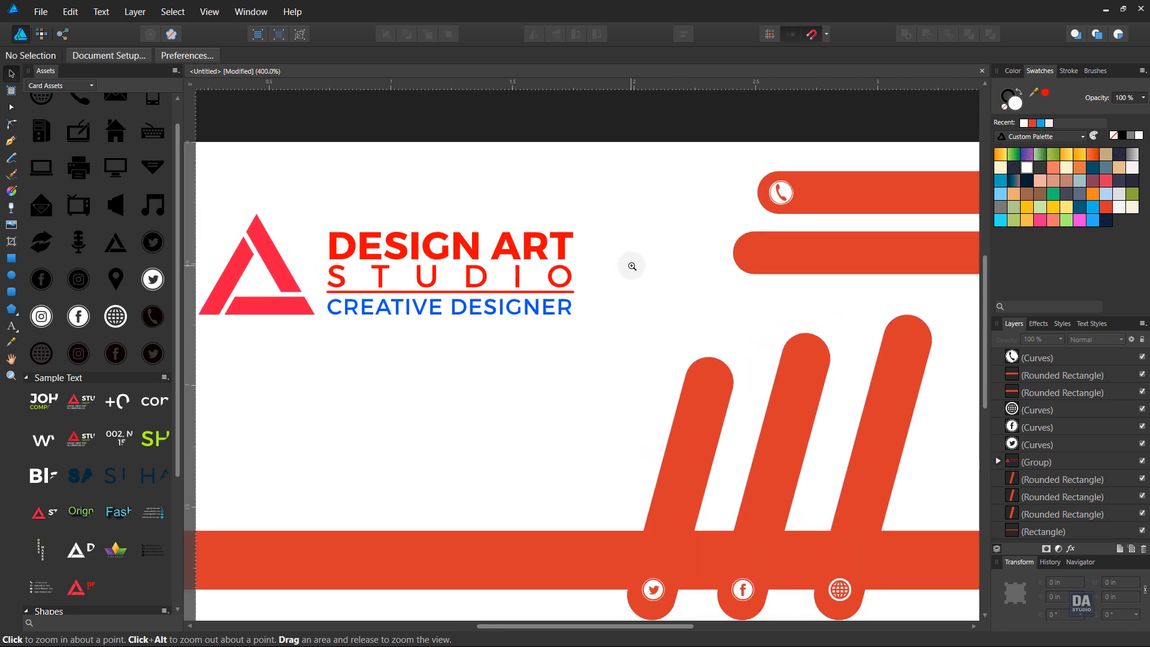
scroll(632, 266, down, 2)
key(h)
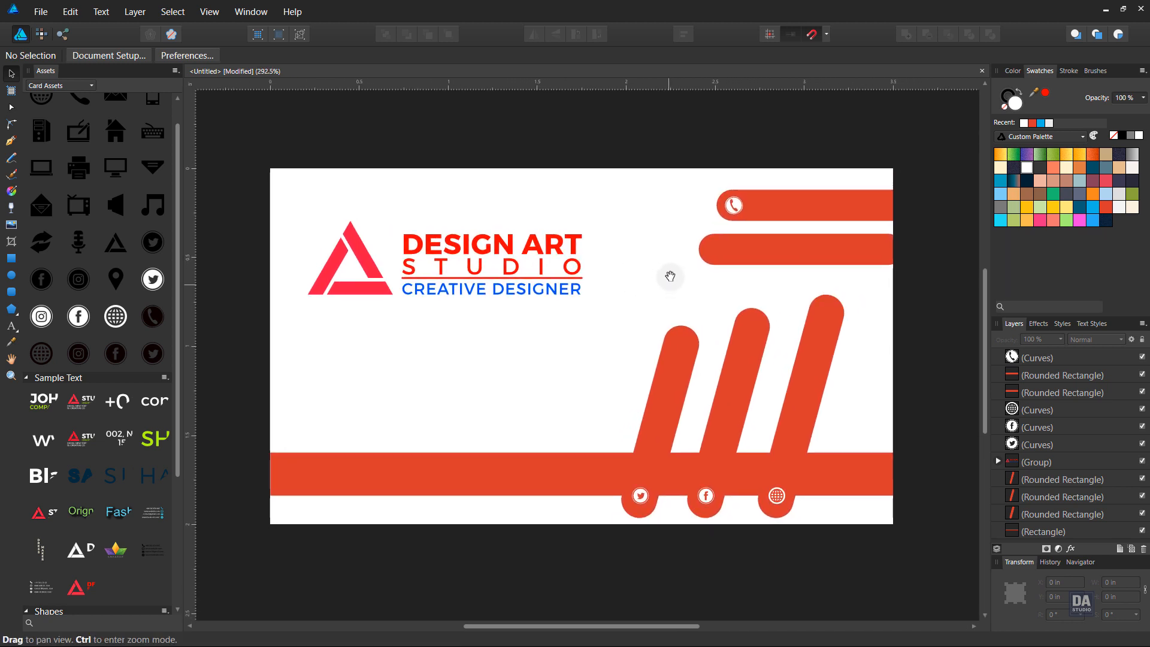
scroll(670, 276, up, 1)
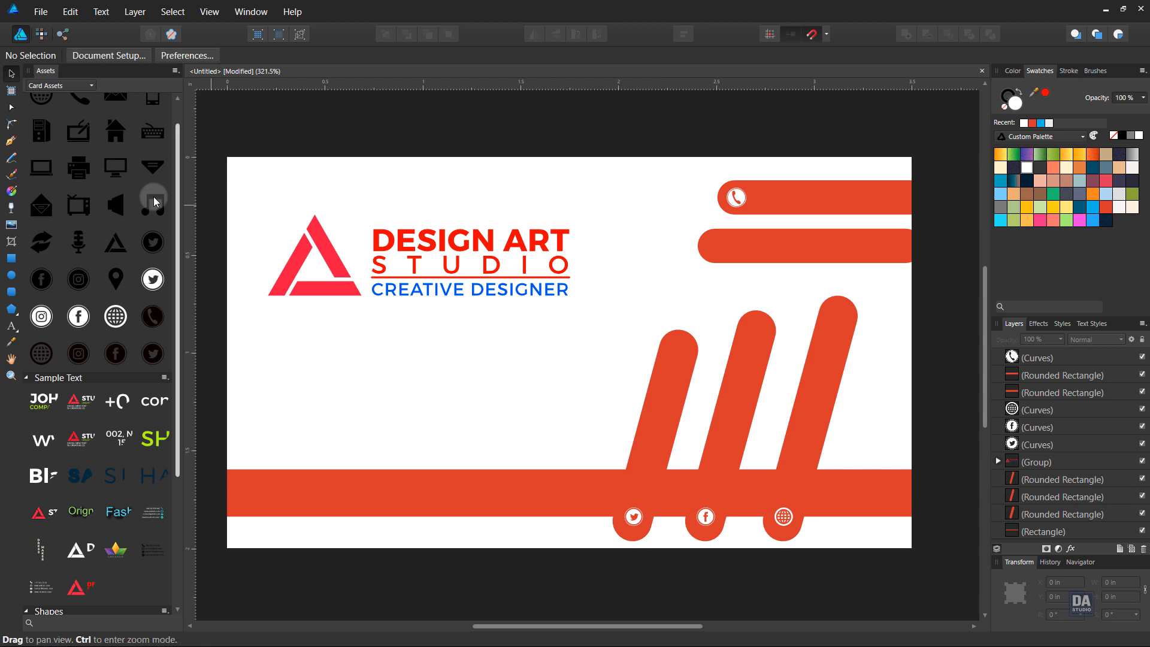
- Place the envelope icon asset on the second bar's rounded end, fill it white and size it to about 0.147 in by 0.093 in
scroll(122, 190, up, 1)
drag(116, 122, 768, 273)
click(1140, 137)
scroll(730, 244, up, 5)
drag(748, 276, 745, 267)
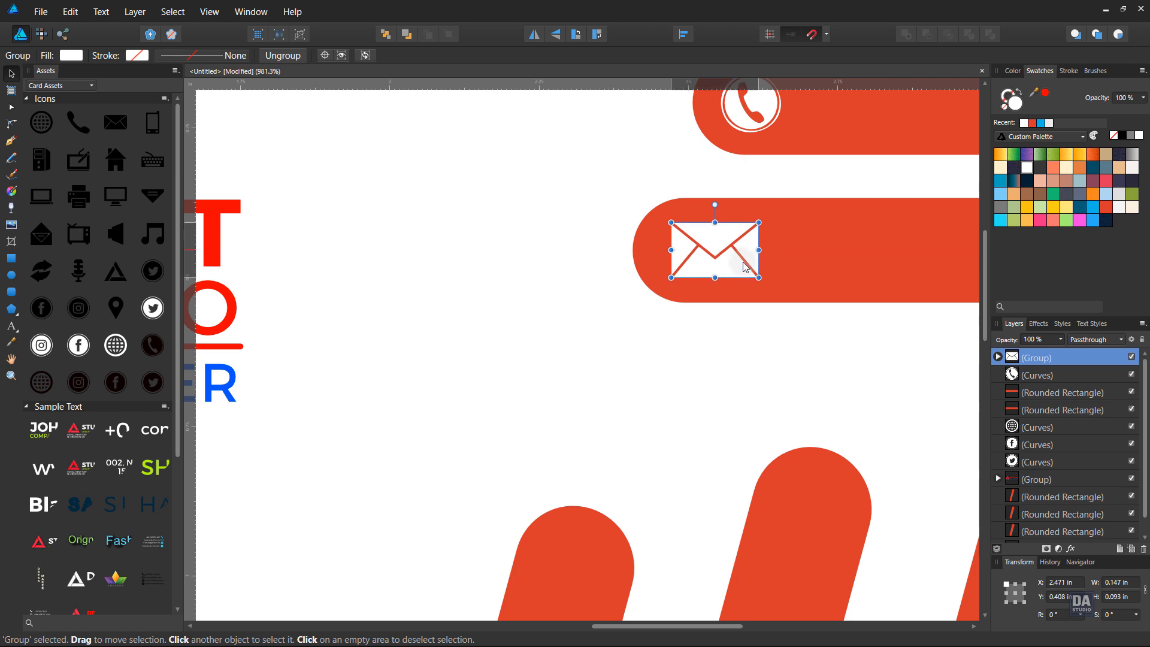
click(551, 253)
- Paste the white labels CALL US, SEND EMAIL, TWITTER, FACEBOOK, WEBSITE and FOLLOW US ON onto the bars and the horizontal strip
scroll(527, 253, down, 5)
scroll(529, 263, down, 1)
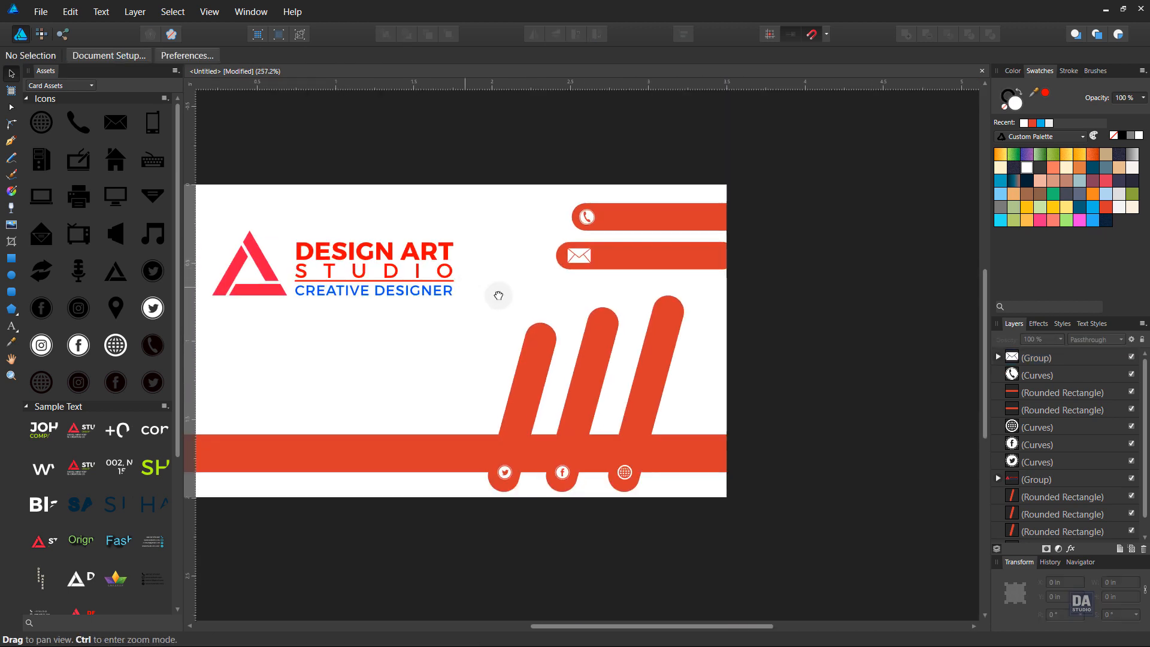
drag(497, 293, 613, 293)
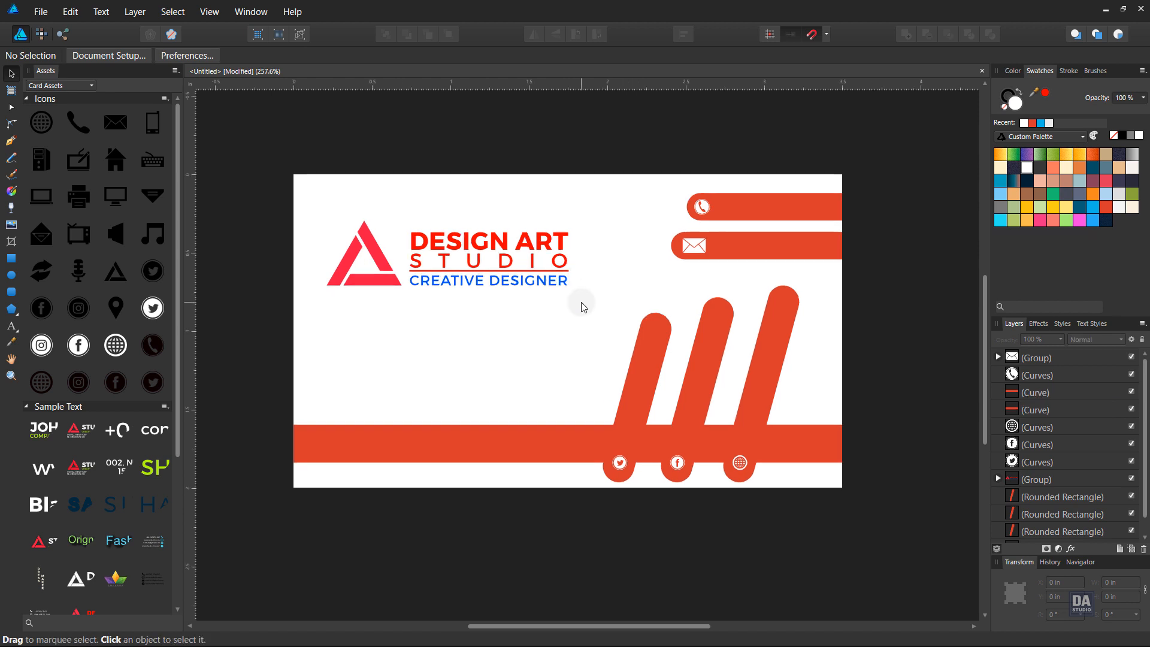
key(ctrl+v)
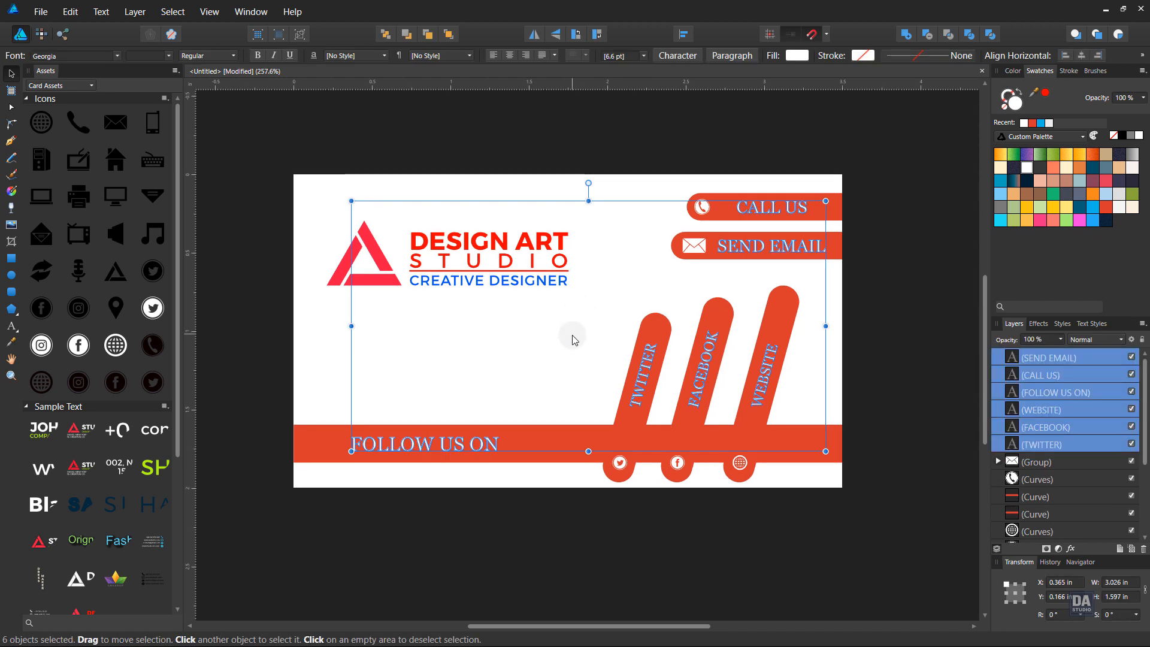
- Darken the fill of the FOLLOW US ON strip to the deeper red C3372D
key(Escape)
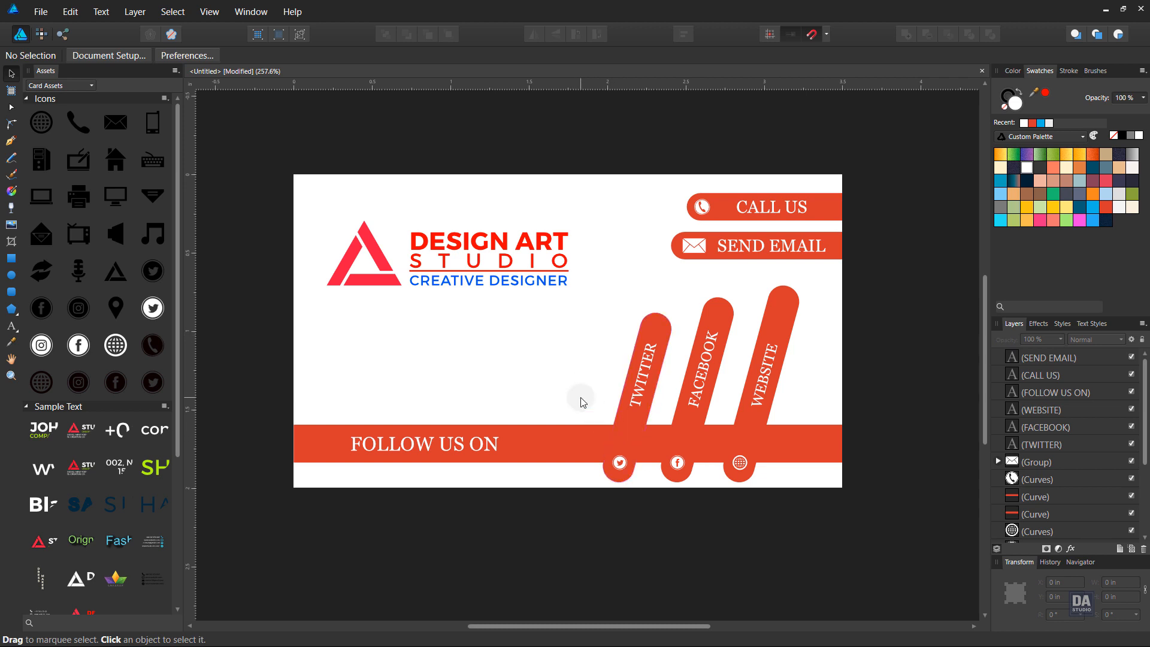
click(572, 427)
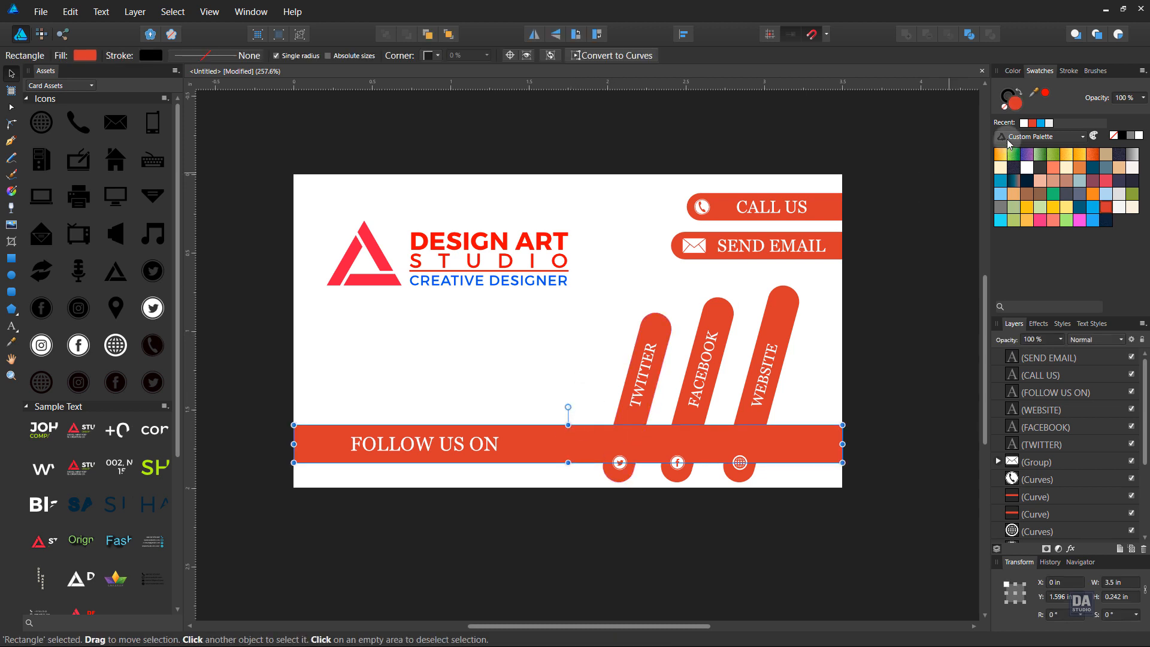
double_click(1015, 102)
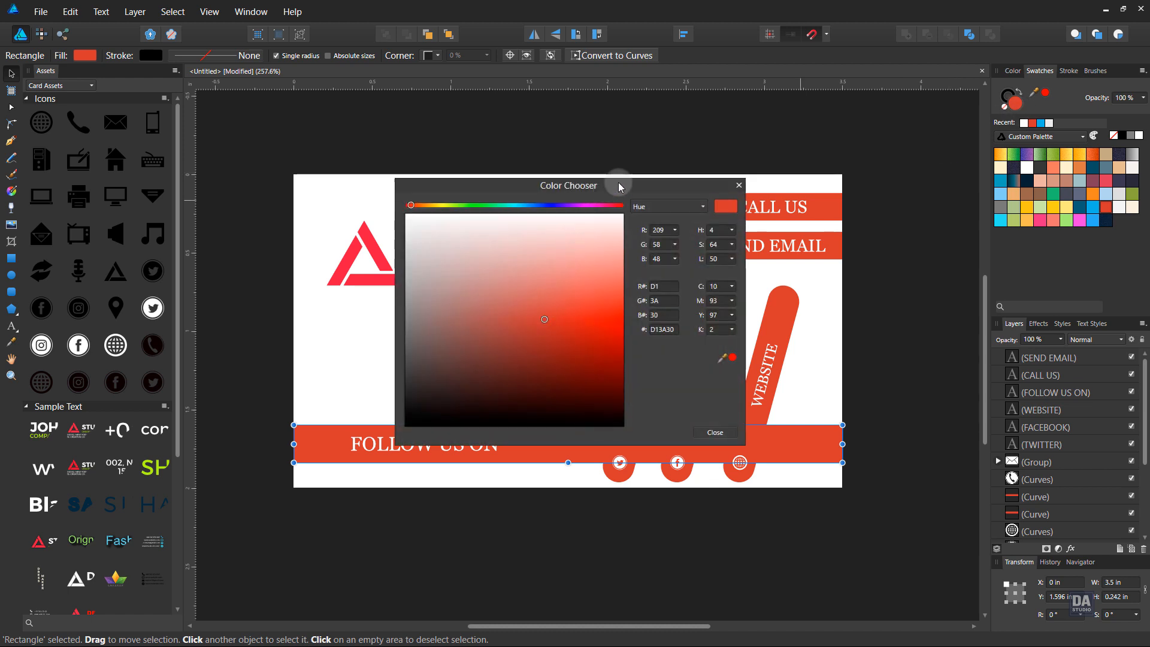
mouse_move(618, 186)
mouse_down()
mouse_move(828, 234)
mouse_move(815, 268)
mouse_up()
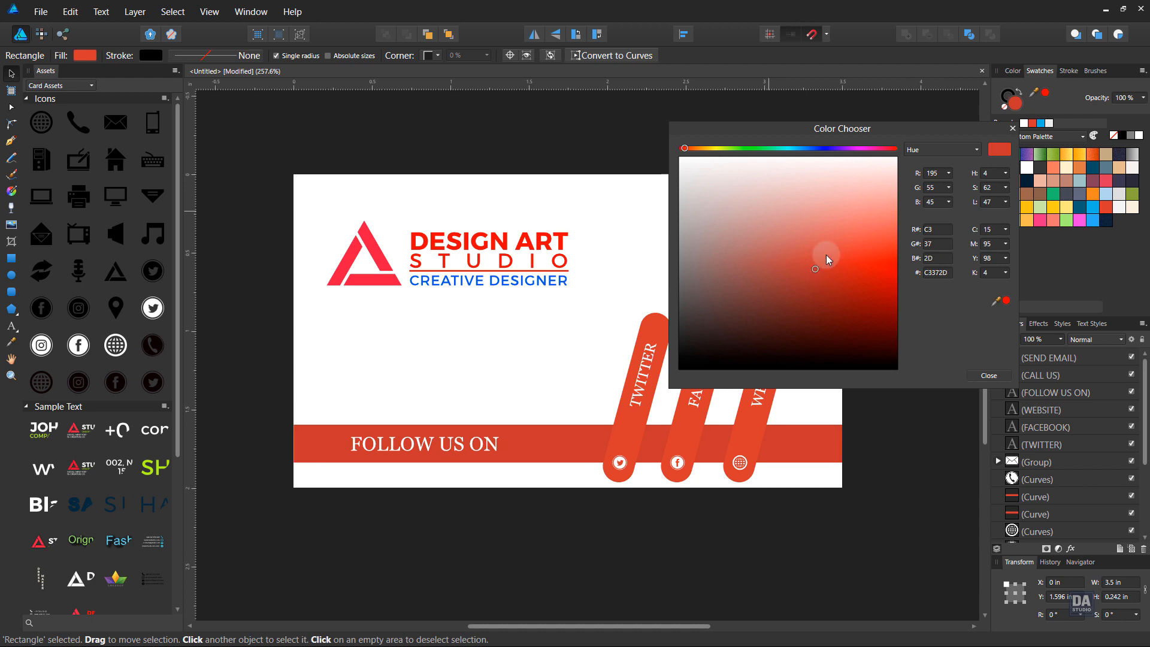
click(988, 376)
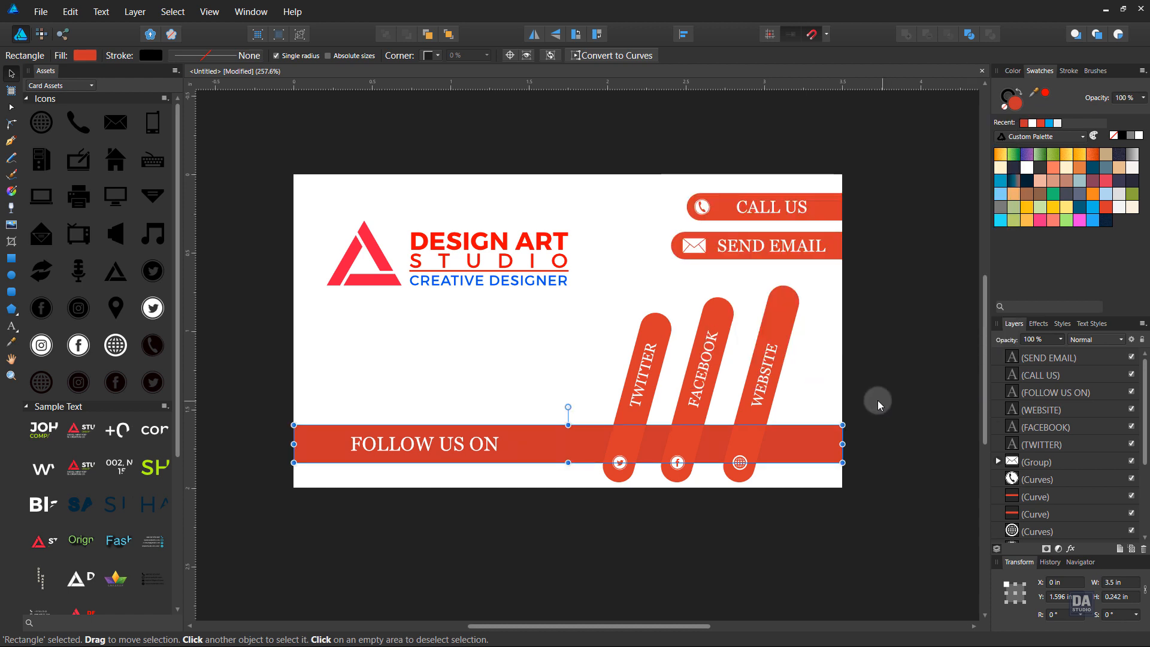
click(580, 348)
- Hide the Assets panel to give the card more canvas space
scroll(580, 349, up, 2)
click(209, 12)
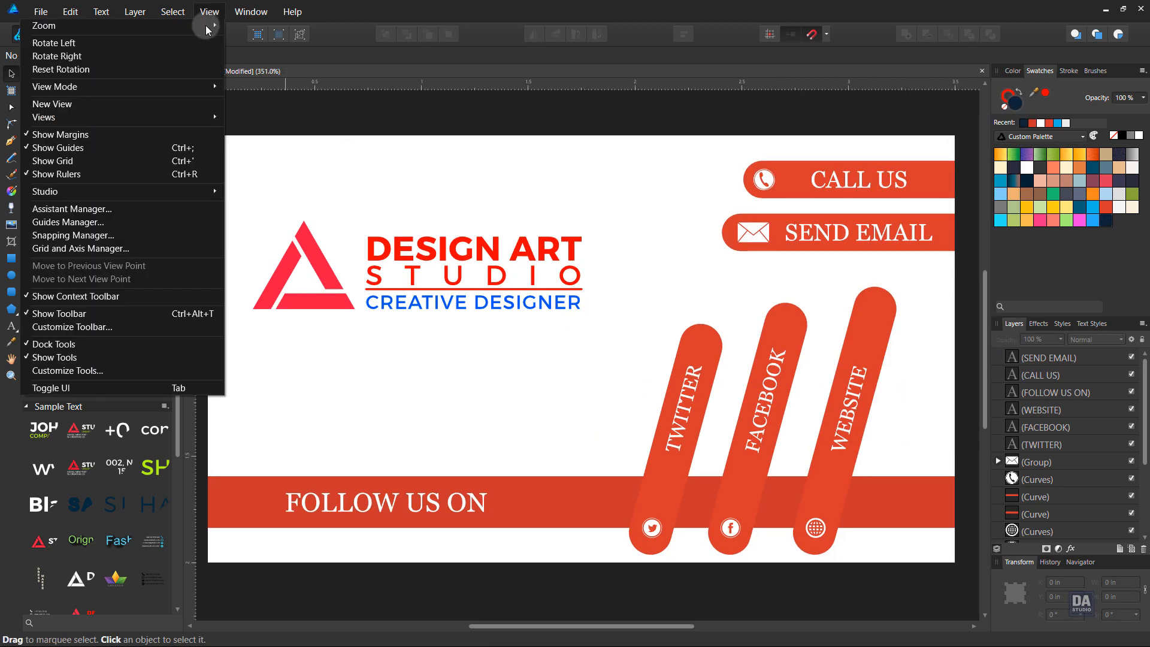
click(234, 206)
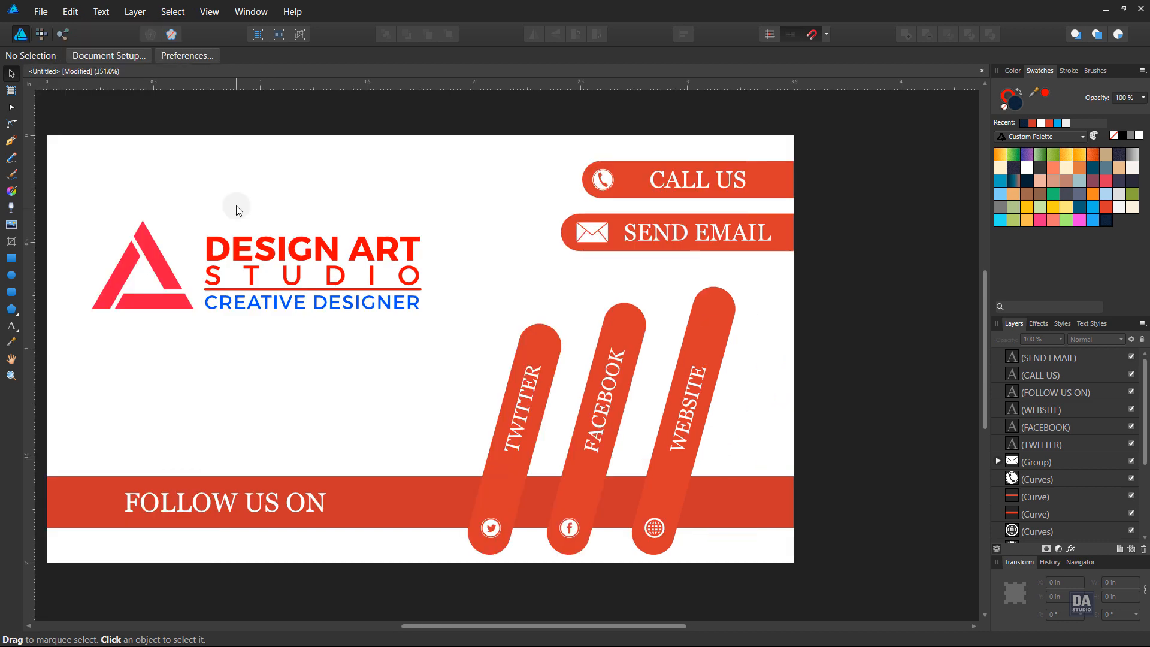
scroll(238, 210, up, 1)
- Recolour the logo's triangle, the DESIGN ART and STUDIO text and the line beneath them with the orange-red swatch
click(283, 242)
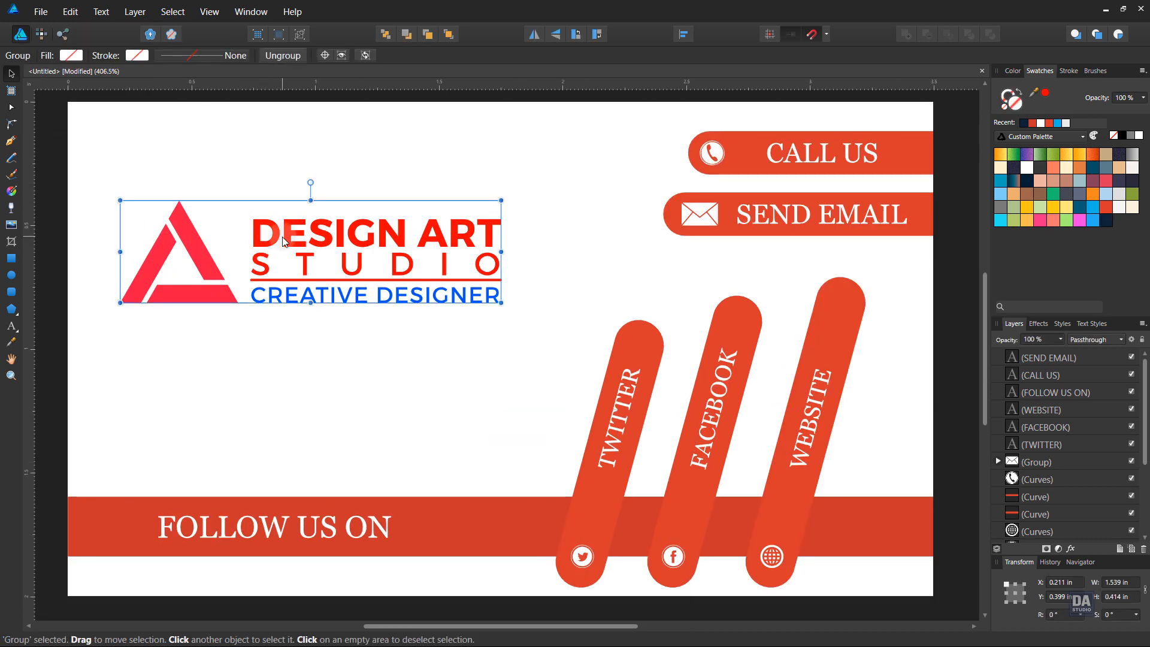
double_click(305, 271)
shift+click(308, 234)
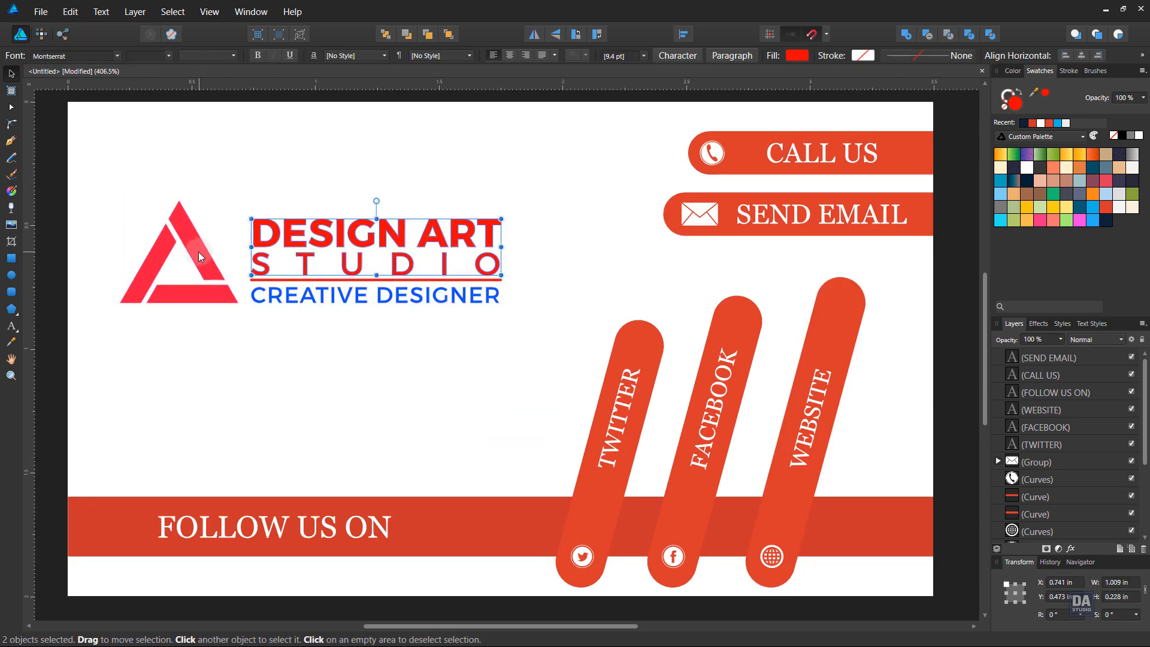
shift+click(198, 250)
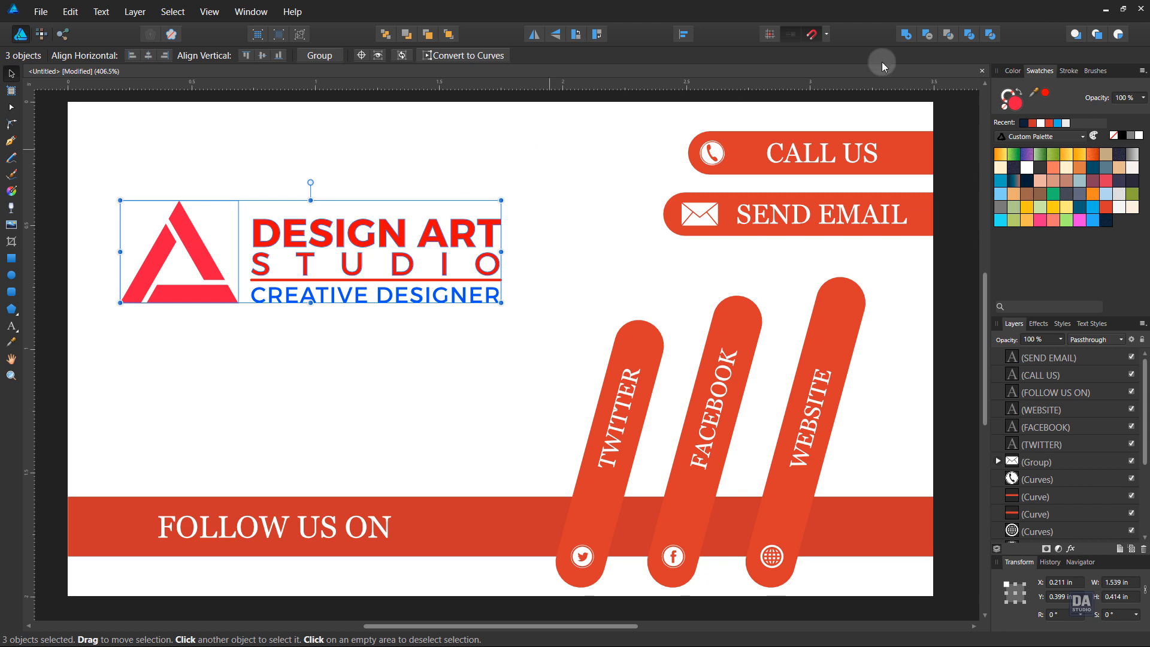
click(1106, 207)
click(460, 278)
key(a)
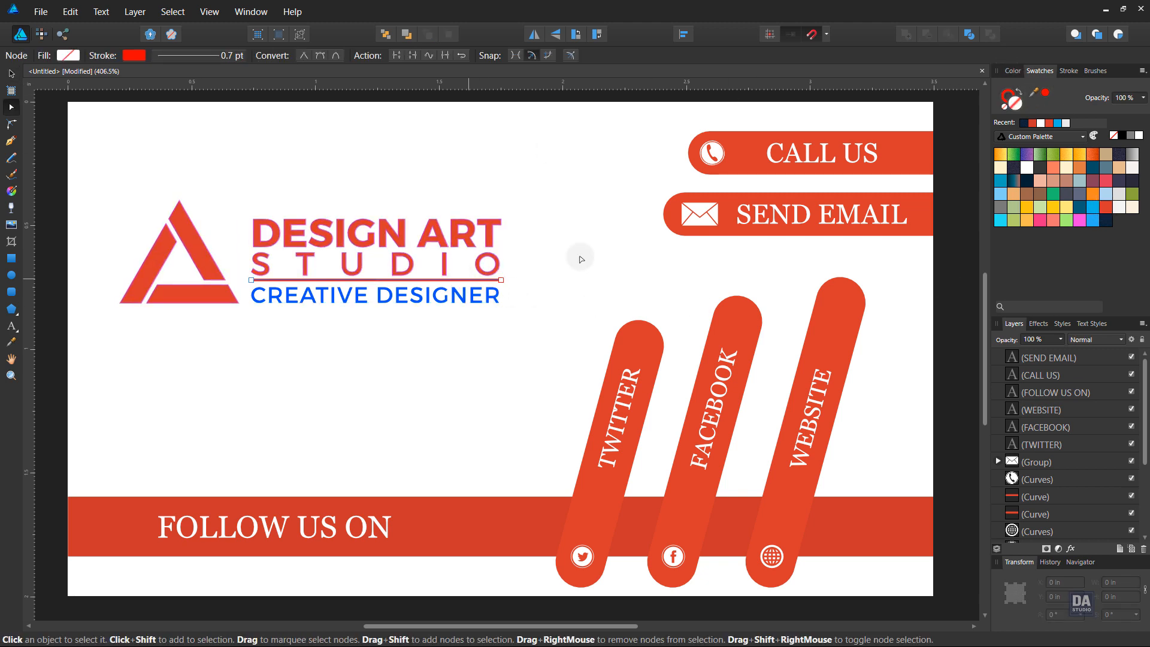
click(1106, 208)
- Apply a white stroke to the logo's CREATIVE DESIGNER tagline
click(385, 293)
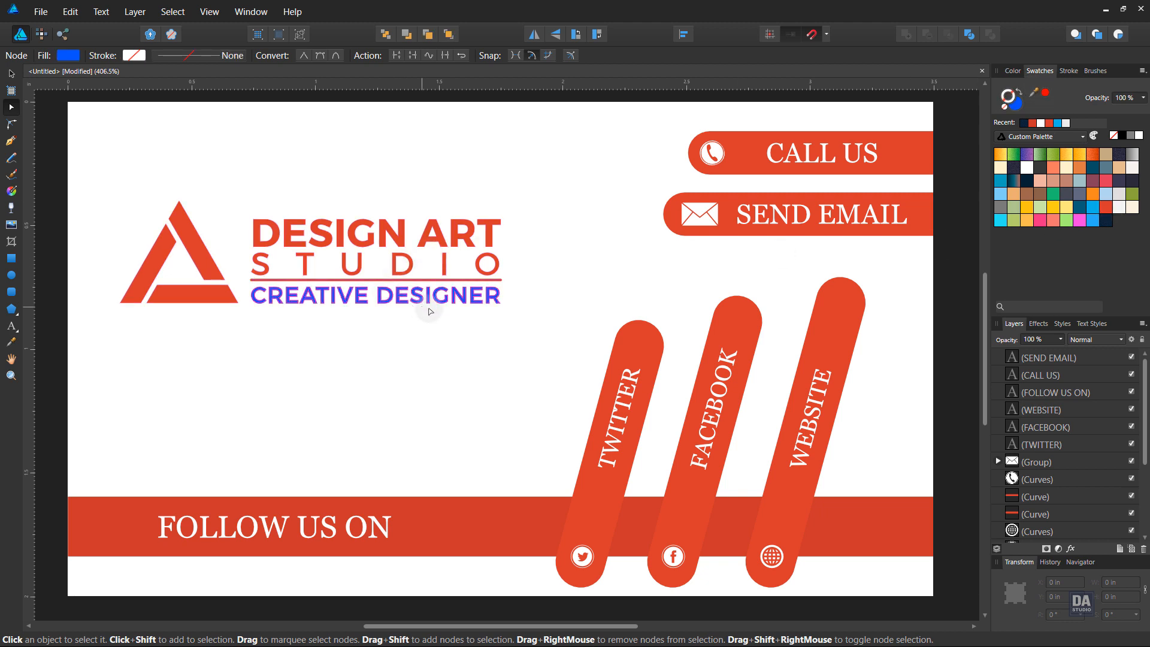
key(v)
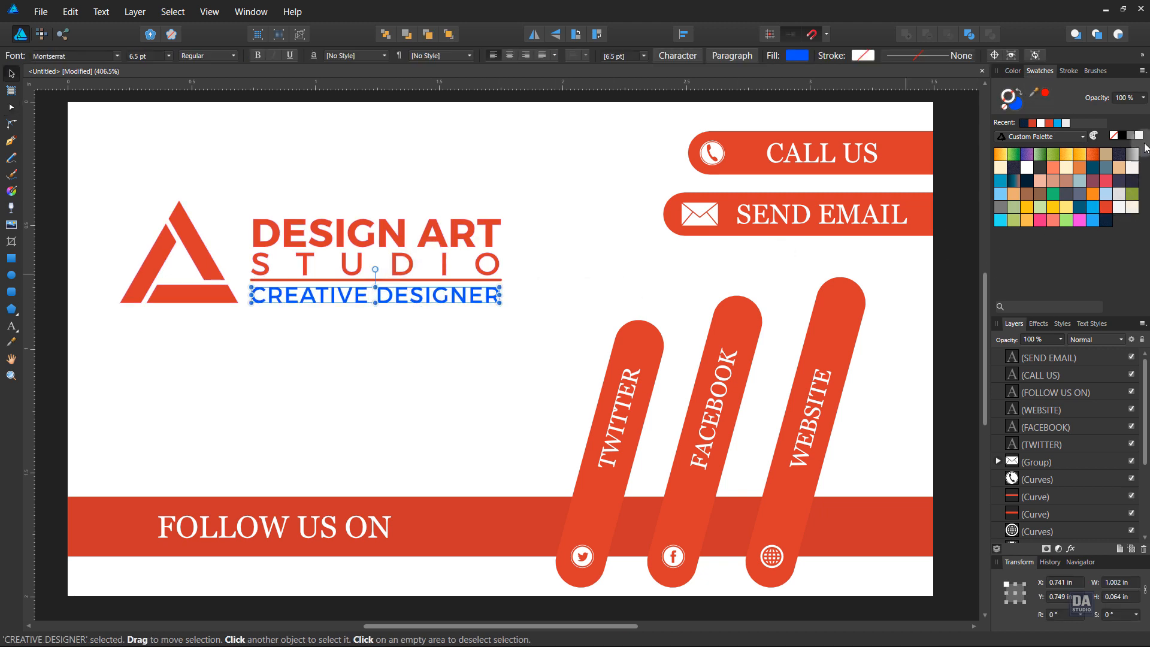
click(1139, 135)
click(213, 330)
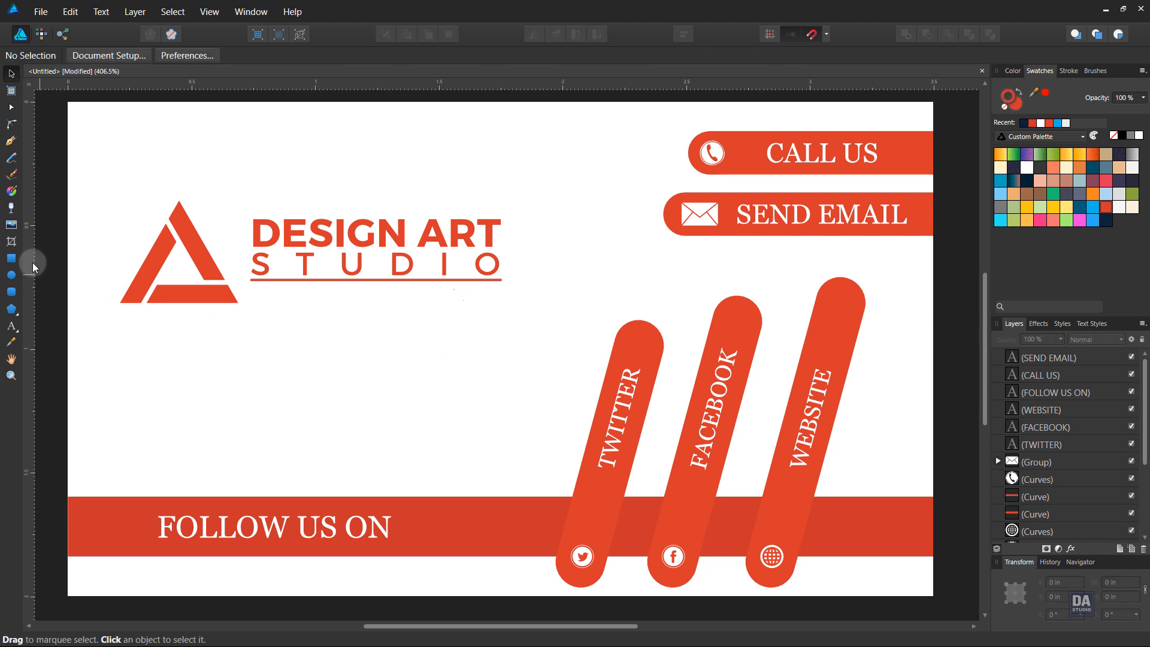
- Cover the card with a 3.5 in by 2 in dark navy rectangle and place it behind all other objects
click(11, 258)
drag(85, 116, 932, 593)
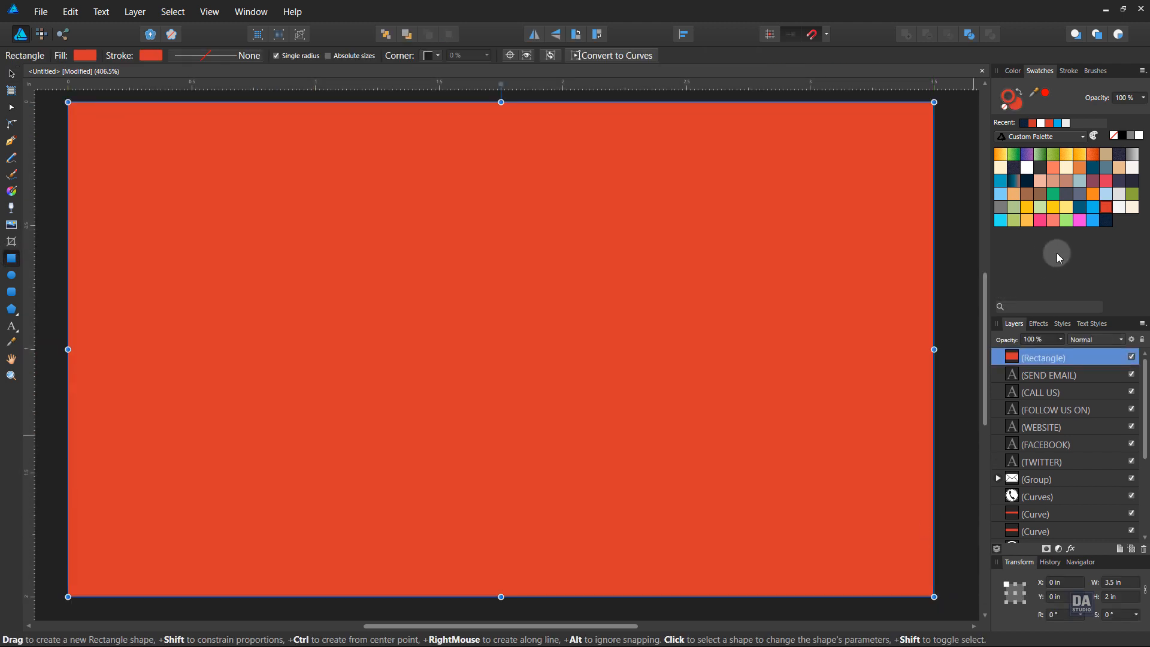
click(1107, 223)
click(1016, 105)
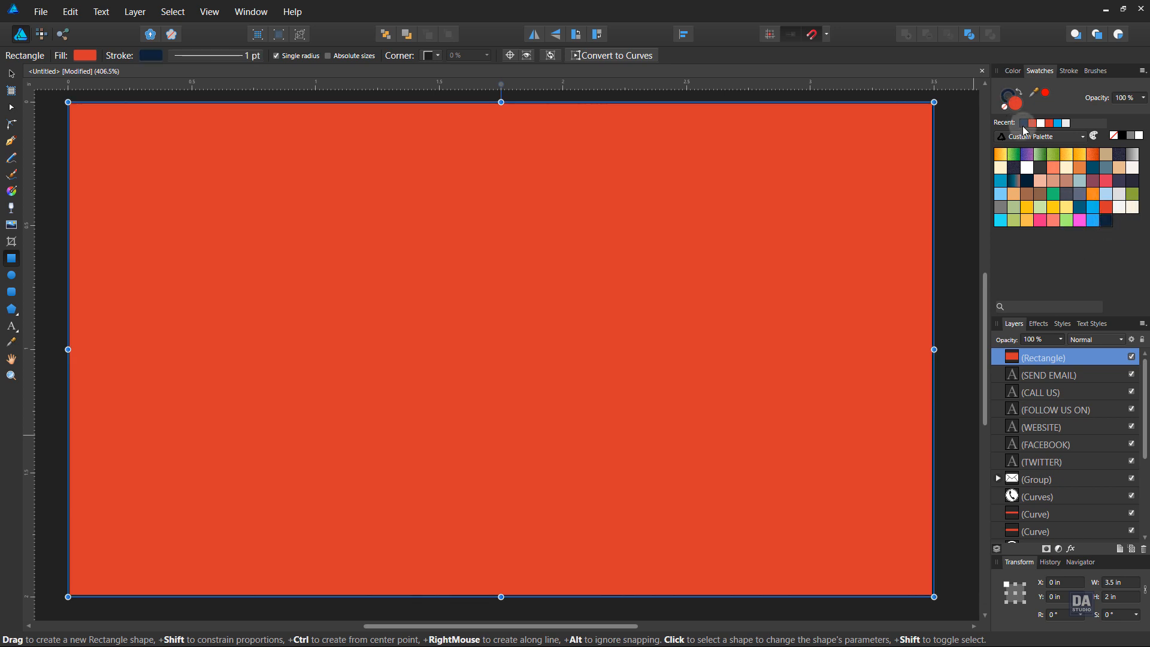
click(1105, 225)
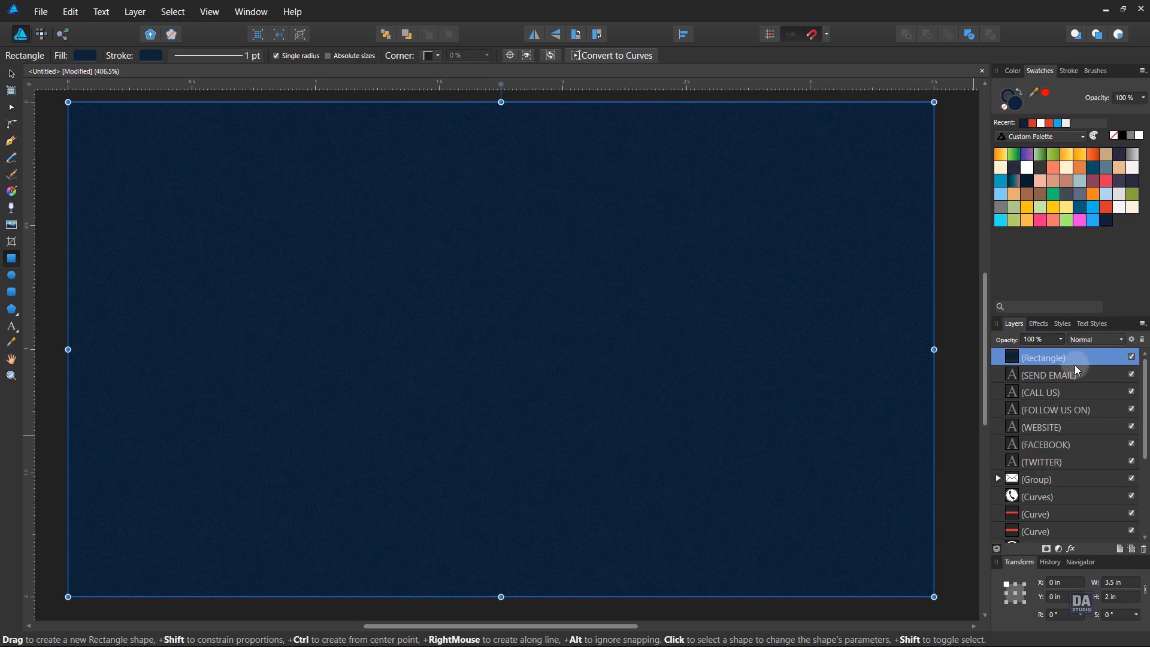
drag(1084, 363, 1083, 547)
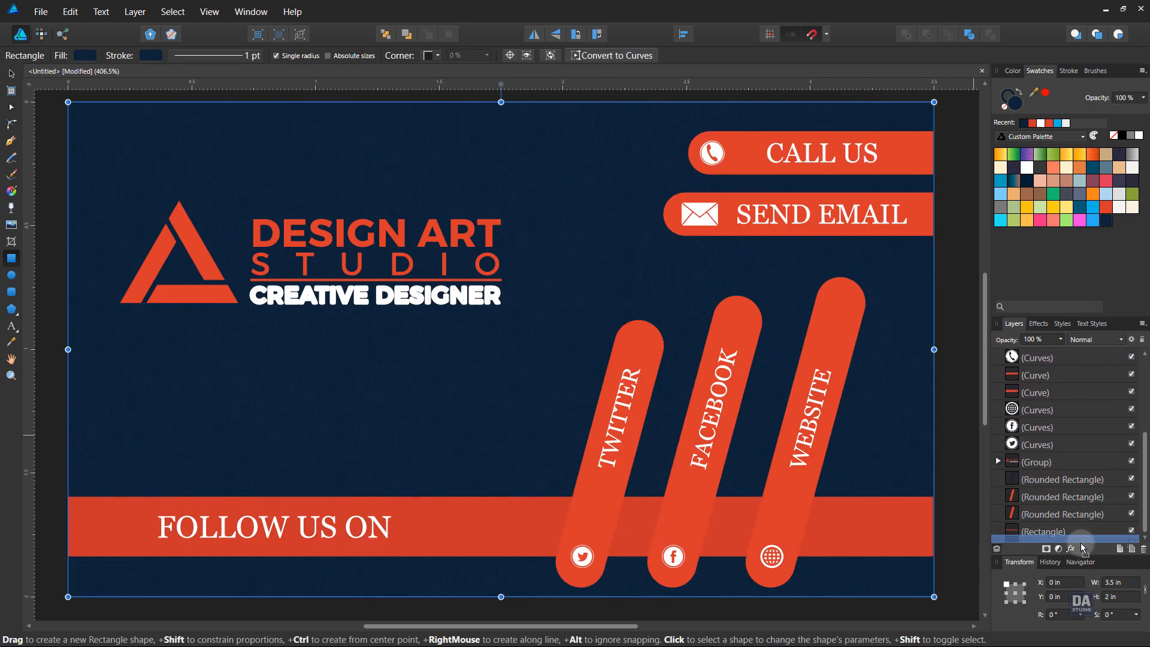
click(960, 466)
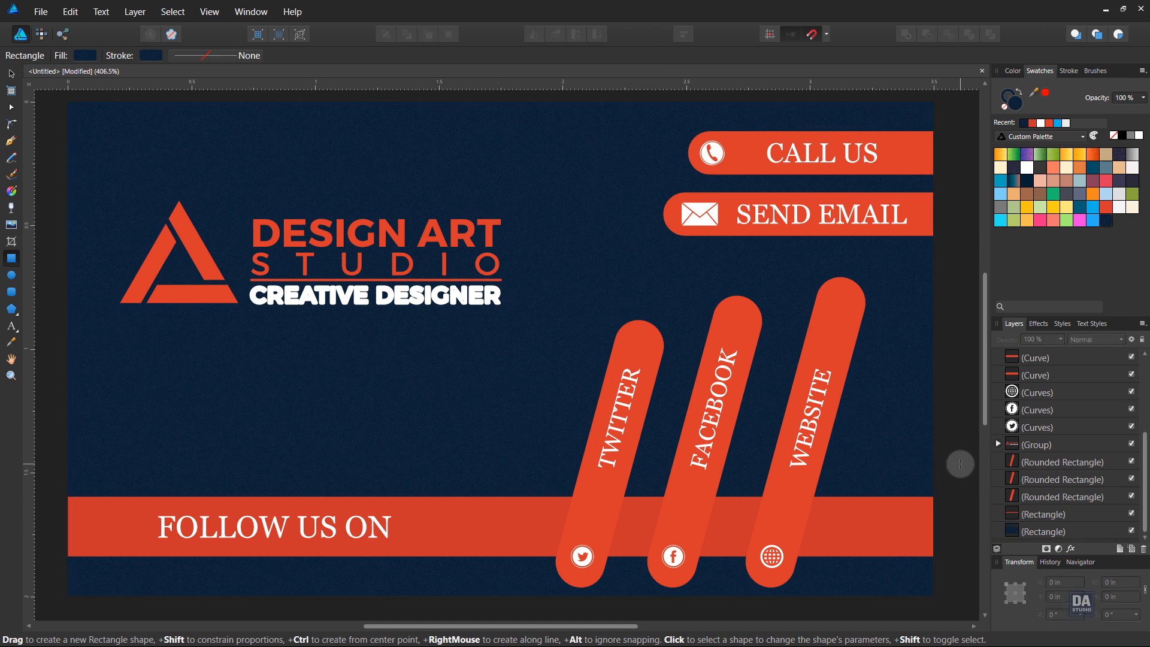
- Remove the stroke from the CREATIVE DESIGNER tagline and fill the text white
key(v)
click(482, 295)
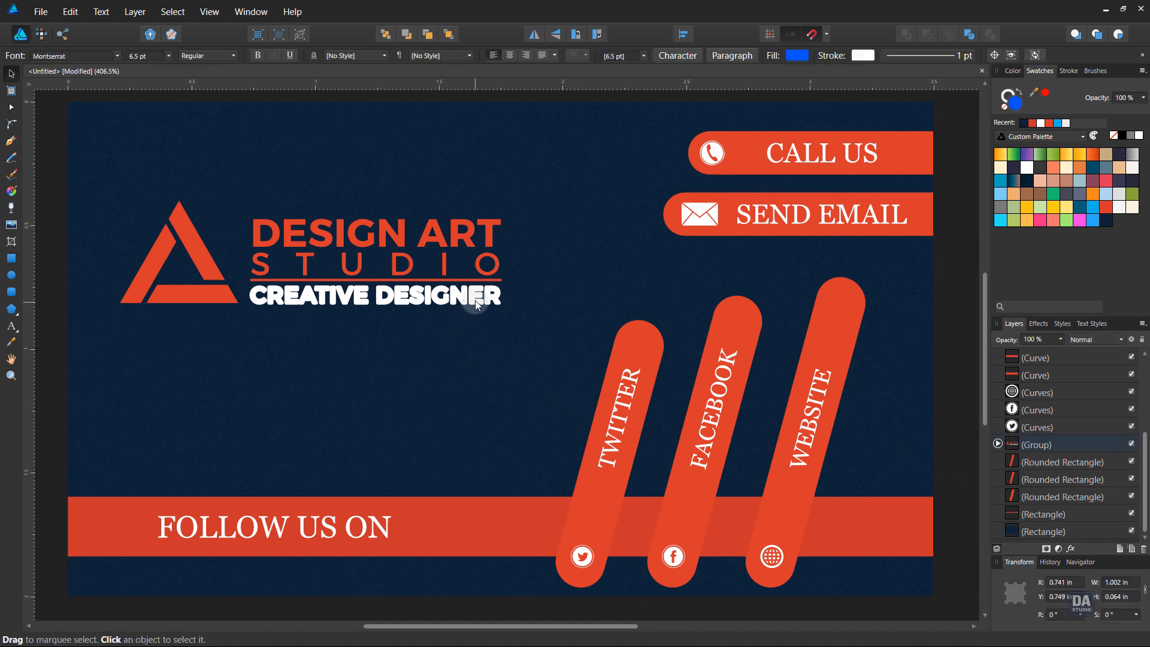
click(1007, 106)
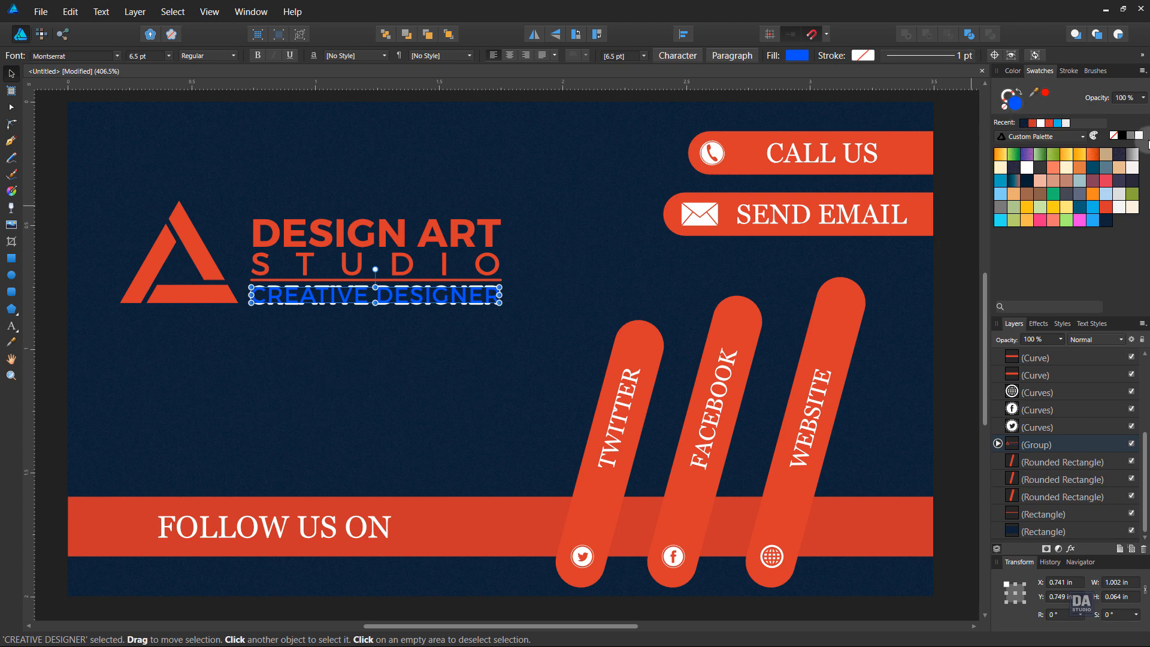
click(1138, 135)
click(926, 271)
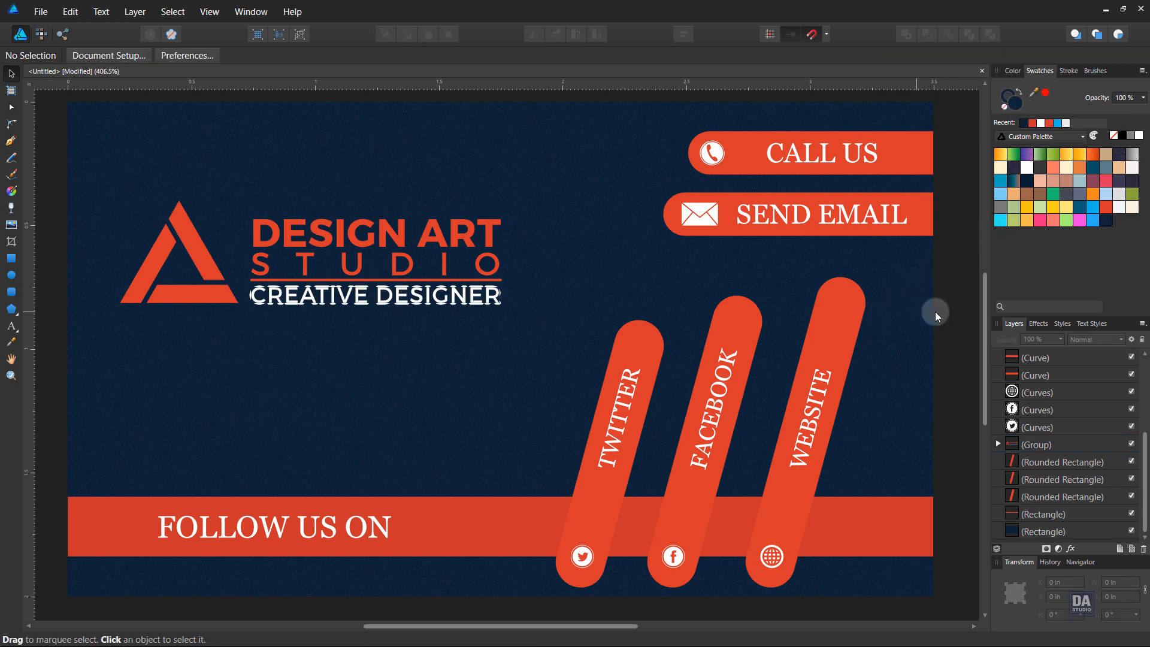
- Add an outer shadow with a 6 px radius to the strip, the three slanted bars and the two contact bars
click(503, 337)
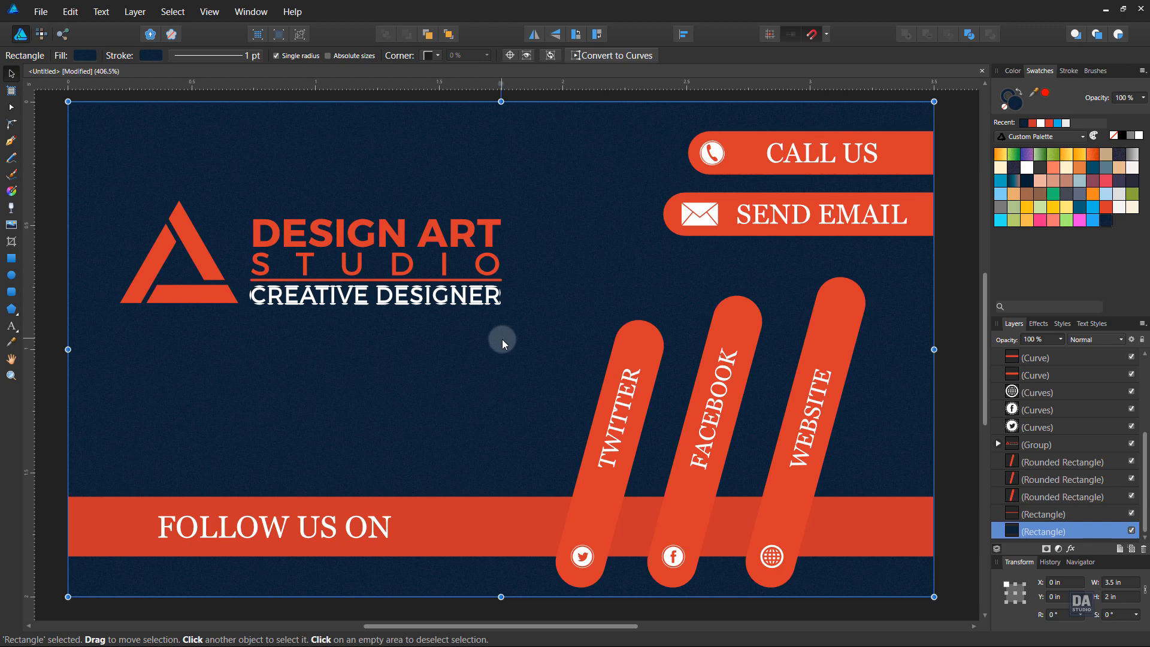
scroll(502, 339, down, 3)
scroll(502, 339, up, 2)
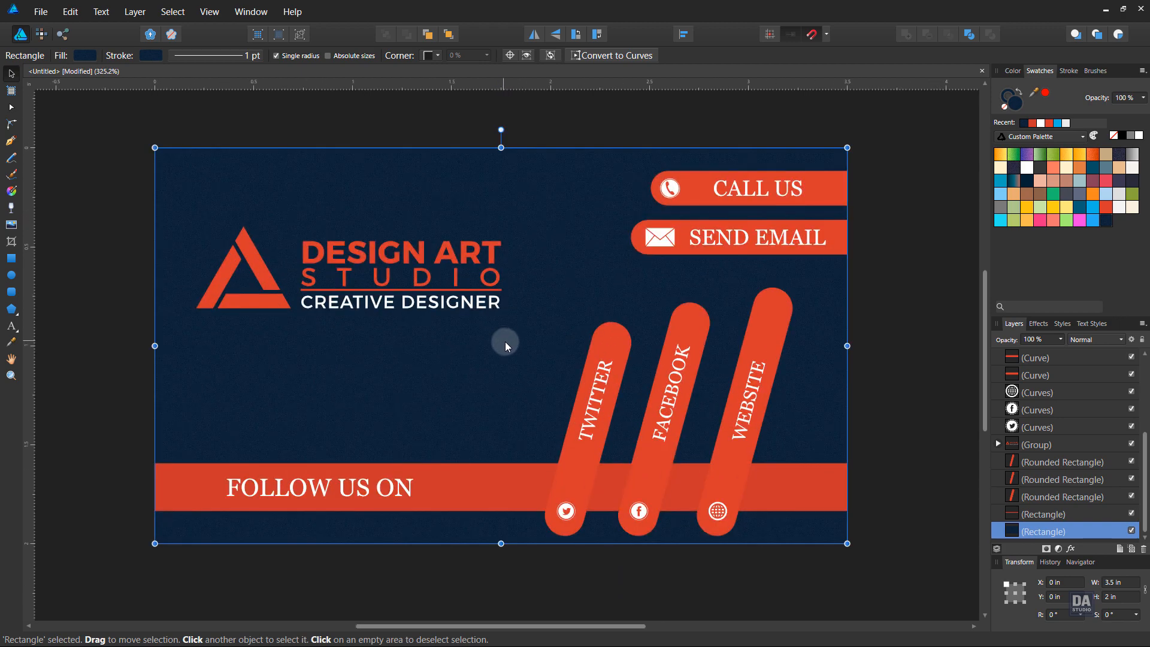
click(562, 480)
shift+click(577, 443)
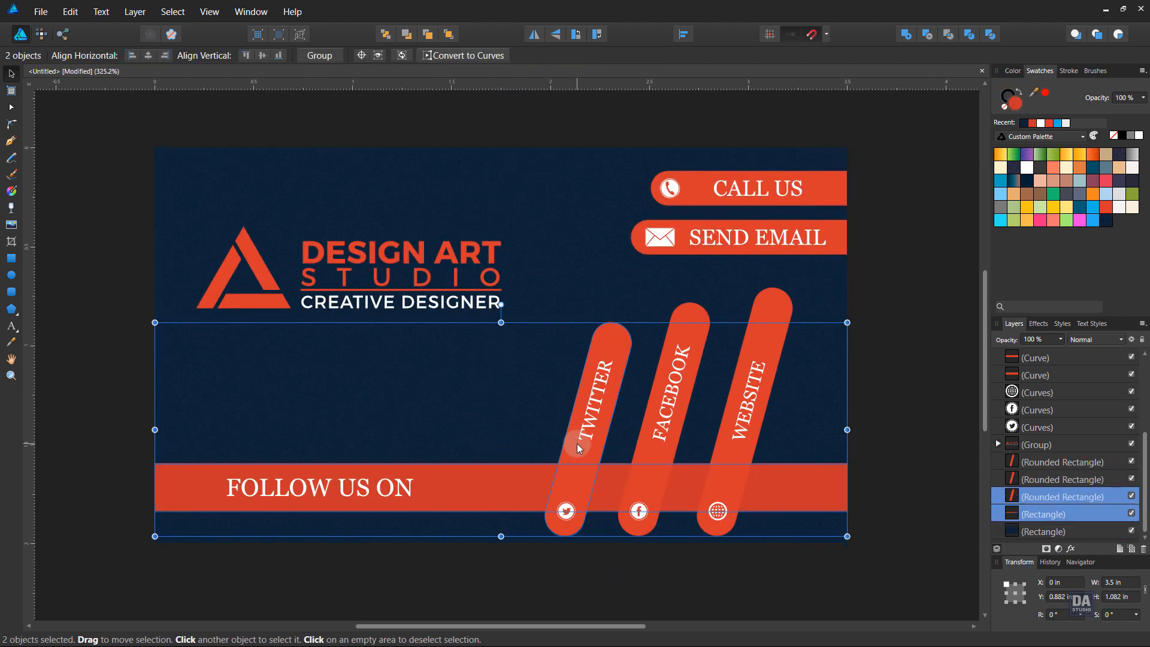
shift+click(645, 454)
shift+click(749, 434)
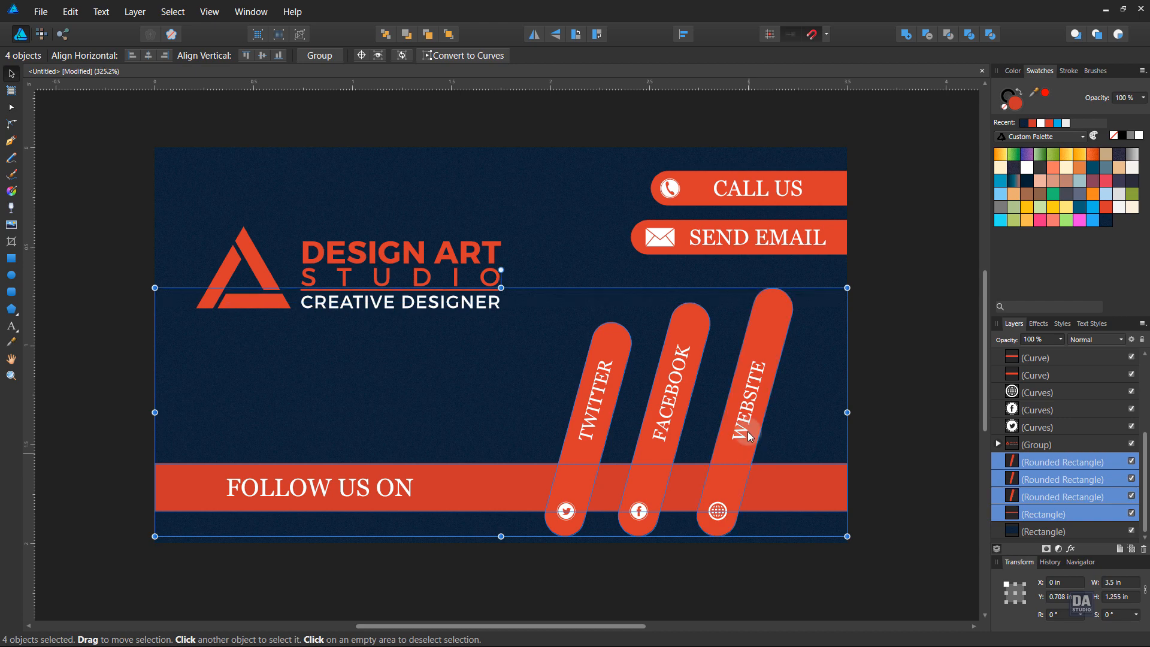
shift+click(829, 235)
shift+click(844, 197)
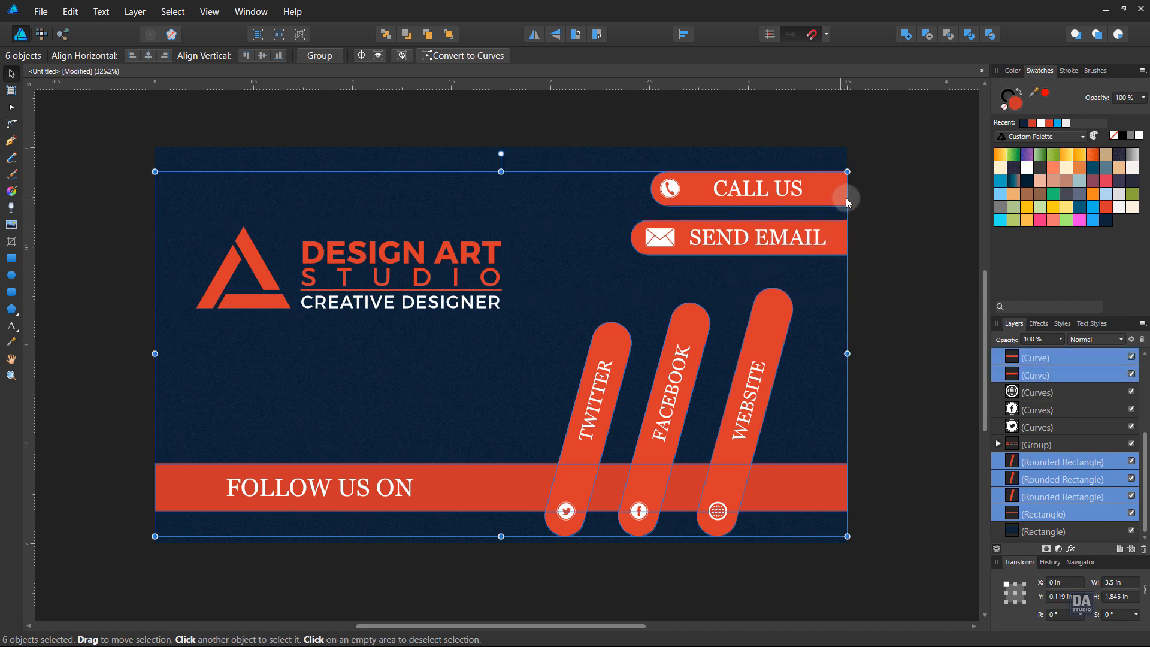
click(1071, 548)
click(281, 174)
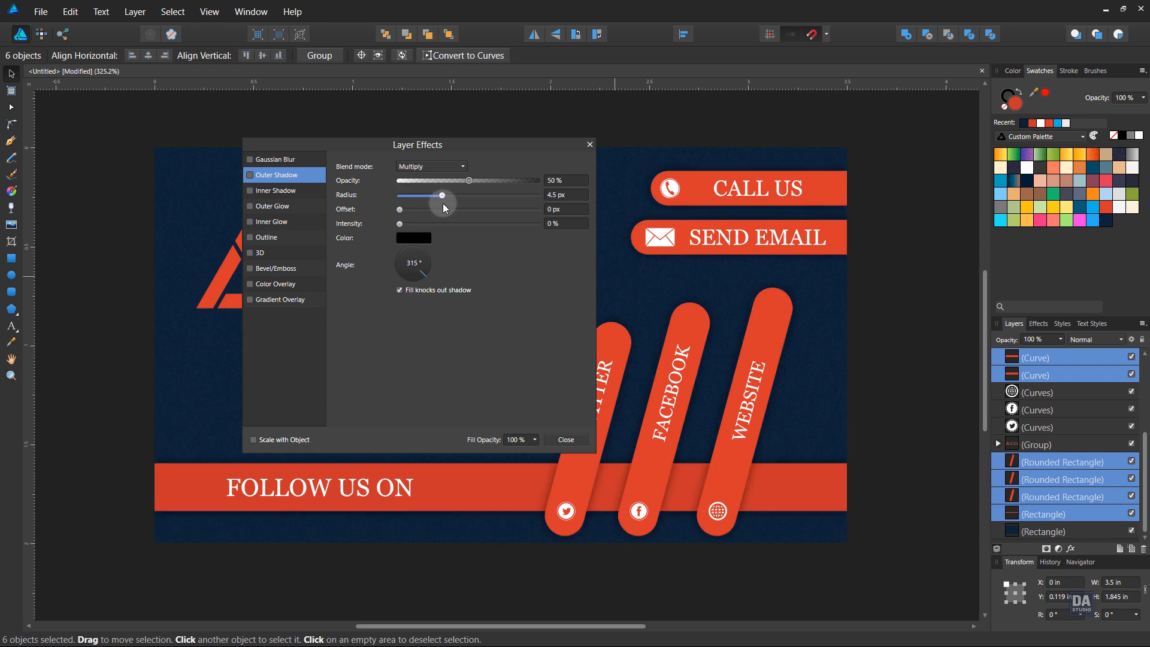
drag(443, 203, 448, 205)
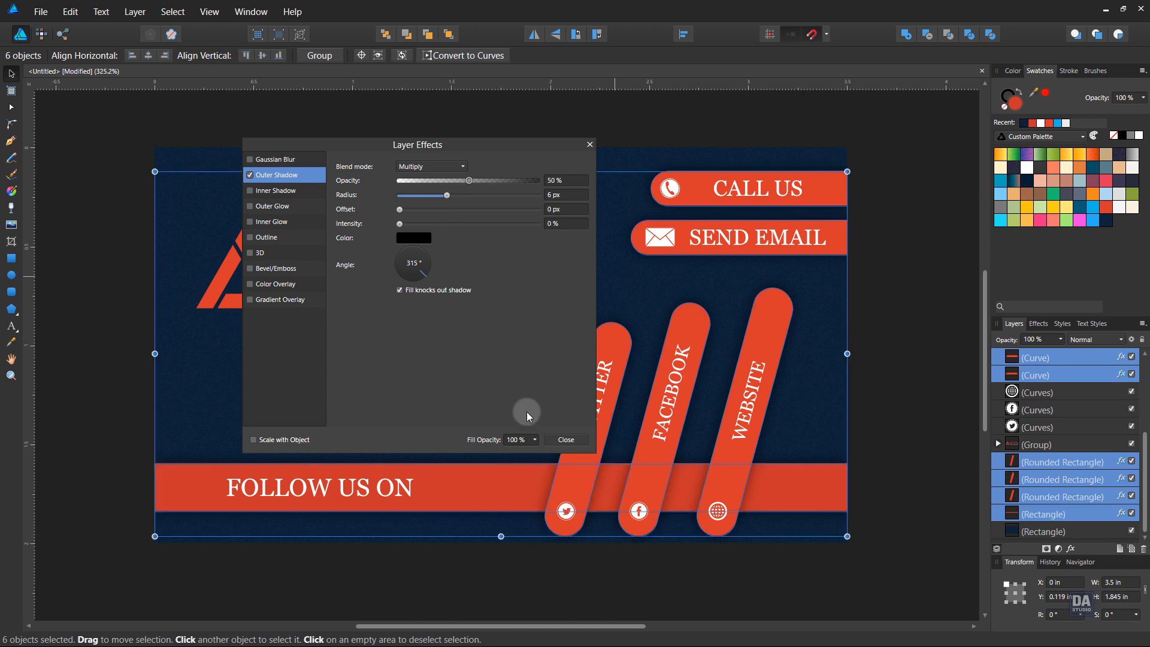
click(565, 440)
- Add an outer shadow with an 8 px radius to the logo group
click(335, 305)
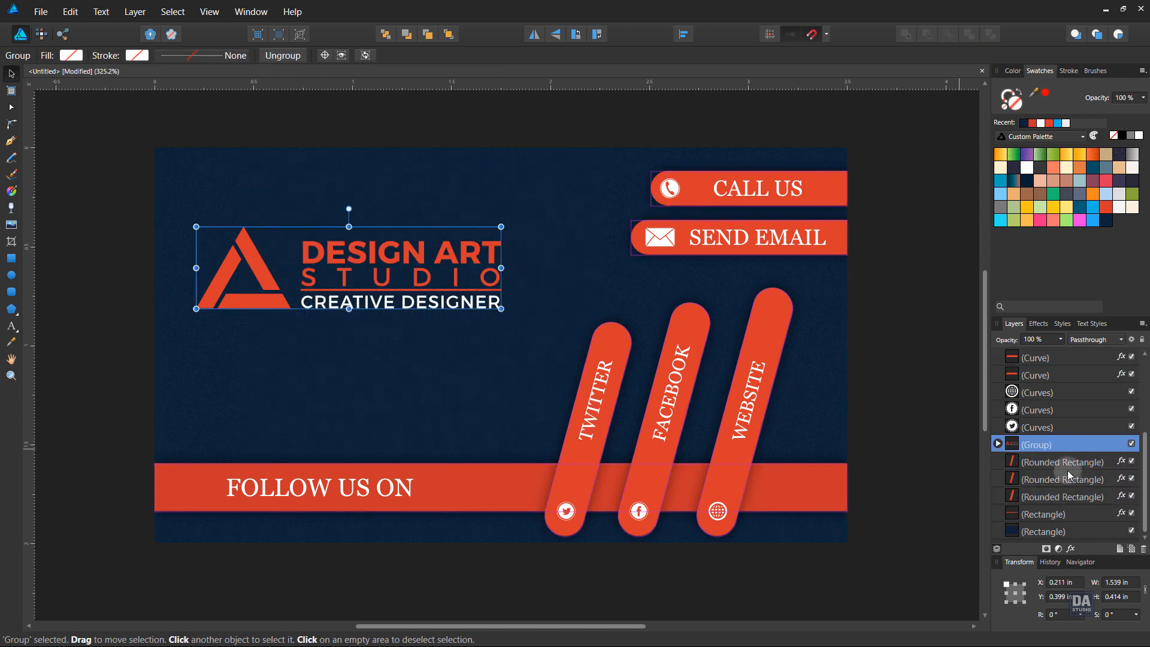
click(1070, 548)
drag(551, 154, 852, 155)
click(617, 182)
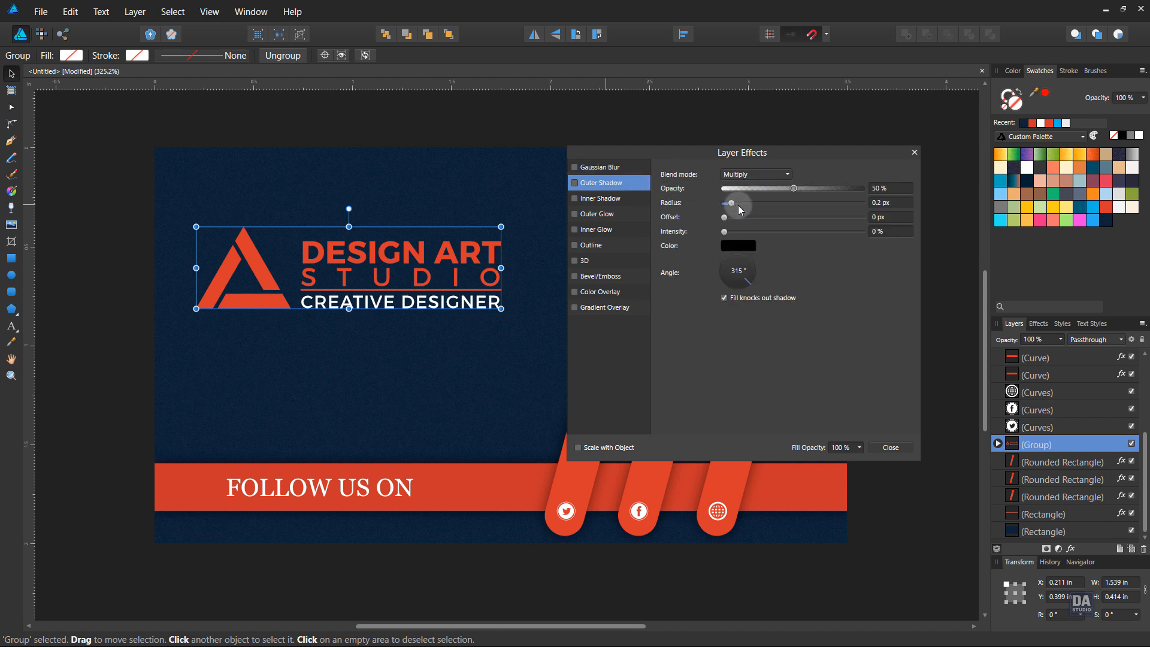
drag(740, 206, 777, 211)
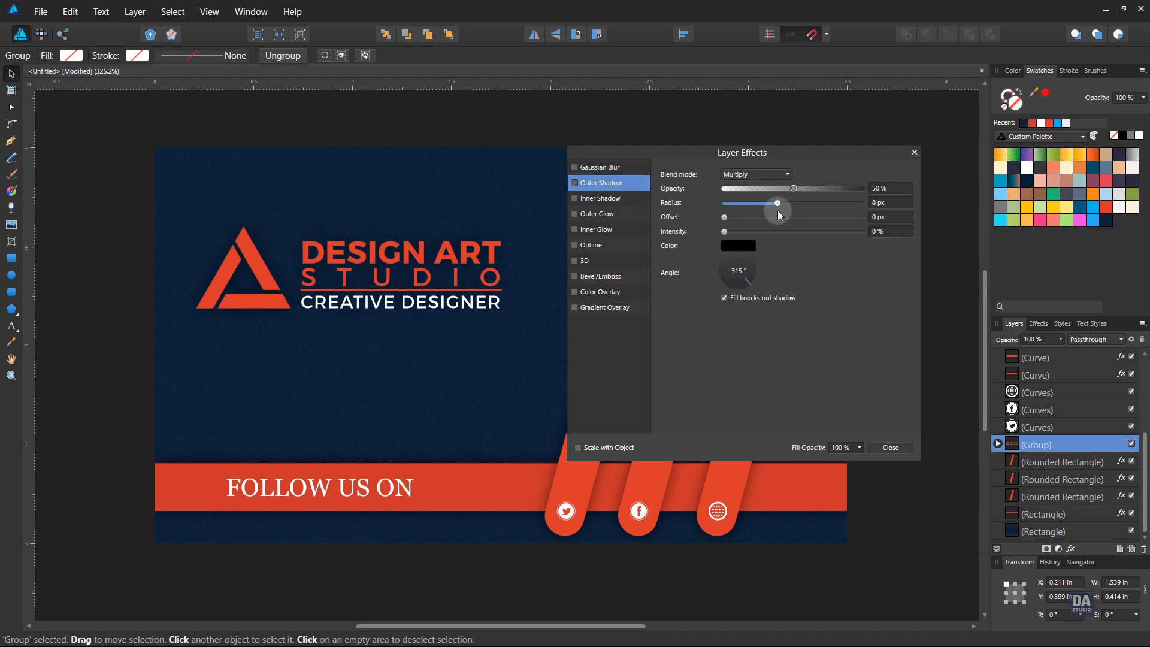
click(890, 448)
click(864, 427)
- Move the logo group straight down by about 0.1 in
scroll(863, 426, down, 3)
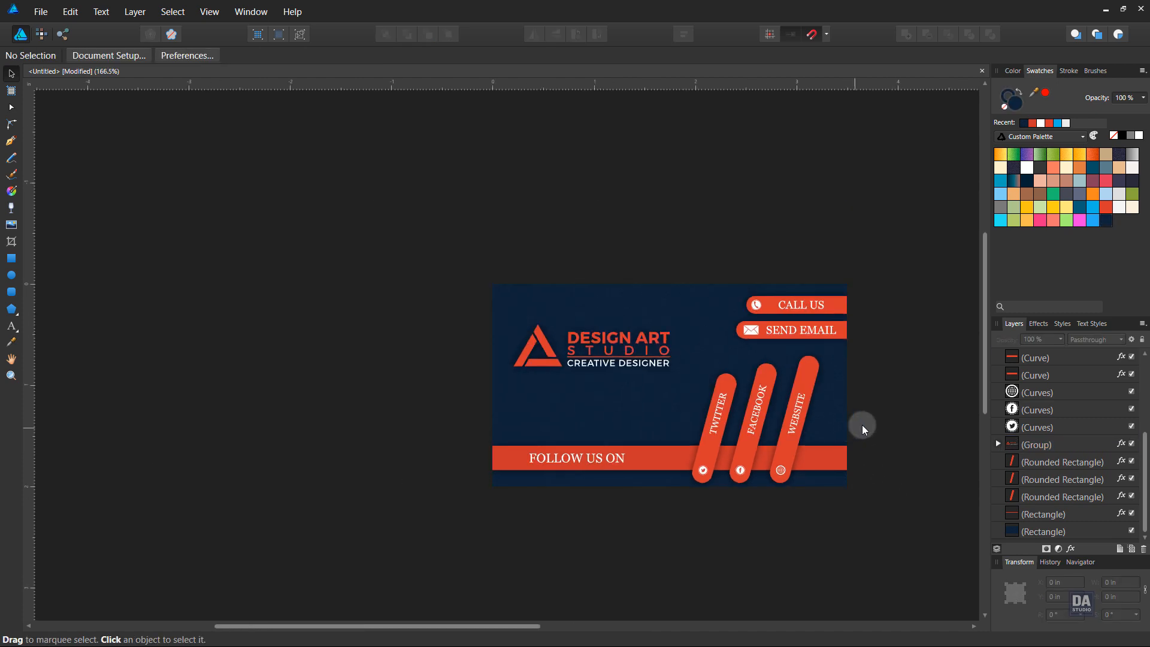
click(584, 346)
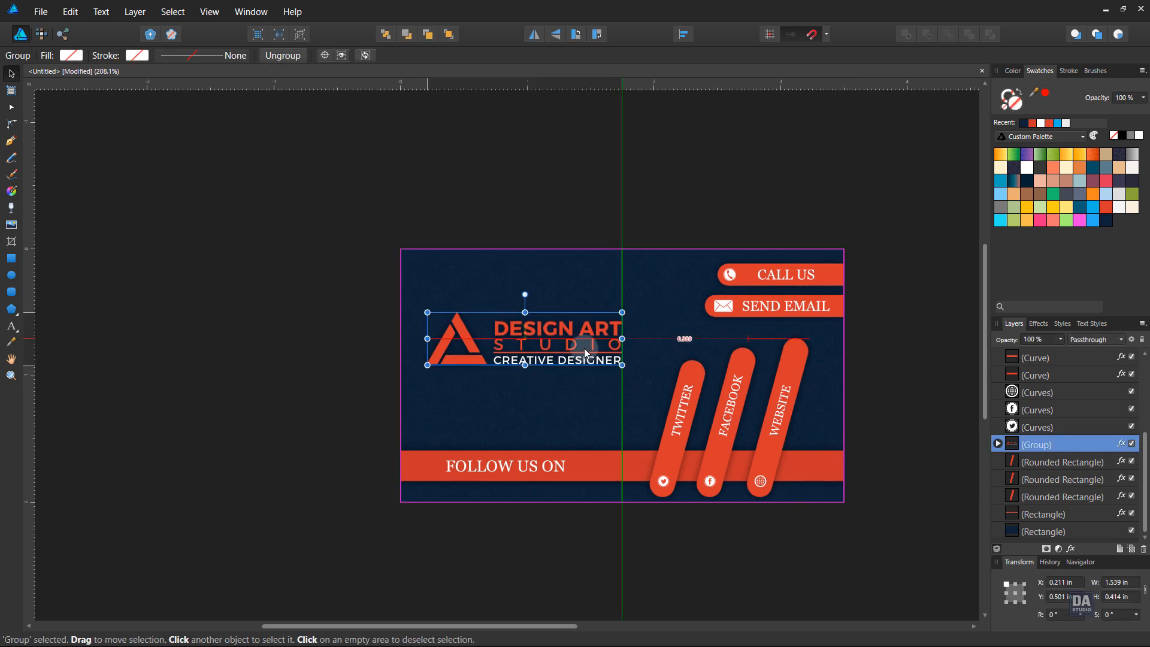
click(913, 419)
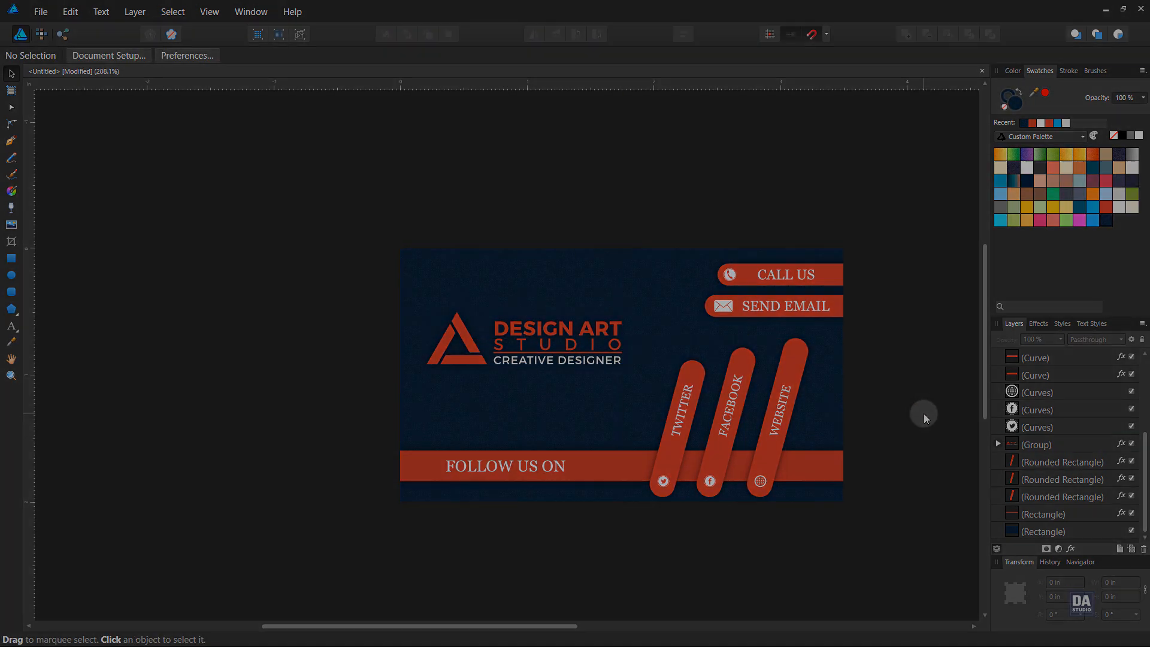